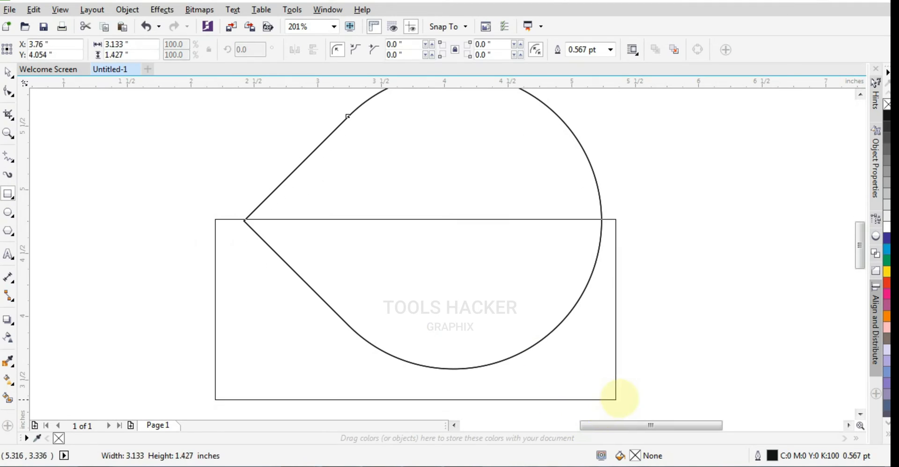
- Move the rectangle's top edge down so that it meets the teardrop's pointed tip exactly
click(8, 134)
drag(202, 191, 276, 232)
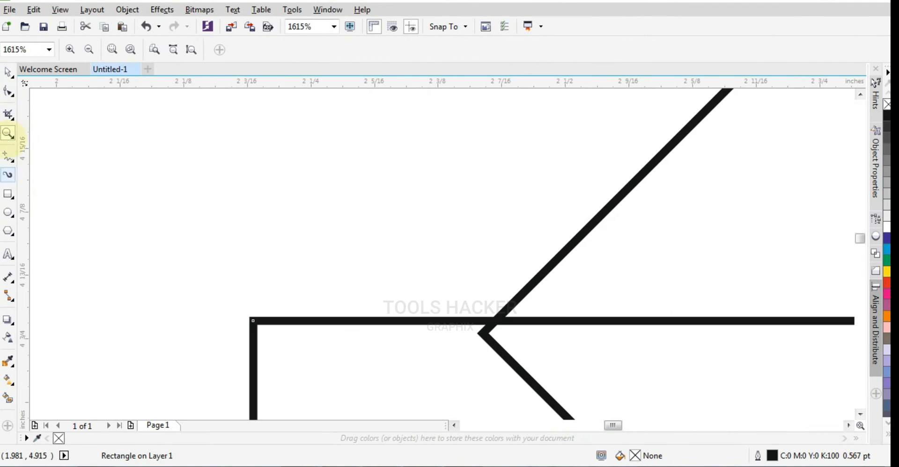
click(8, 72)
drag(396, 323, 398, 337)
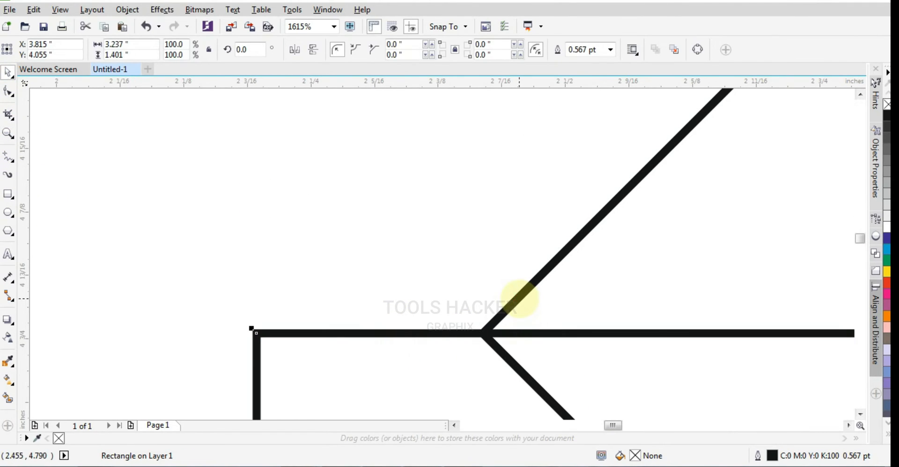
- Trim the teardrop with the rectangle to split it into two halves, and delete the rectangle
shift+click(517, 301)
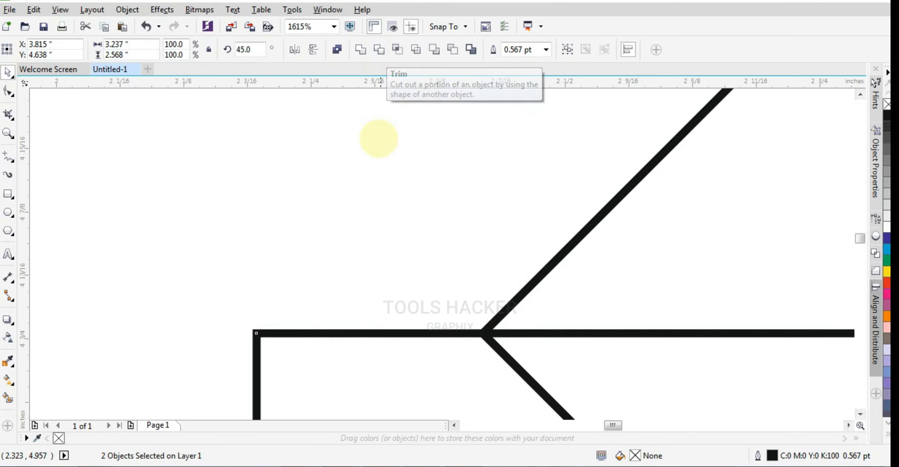
scroll(373, 117, down, 2)
click(860, 95)
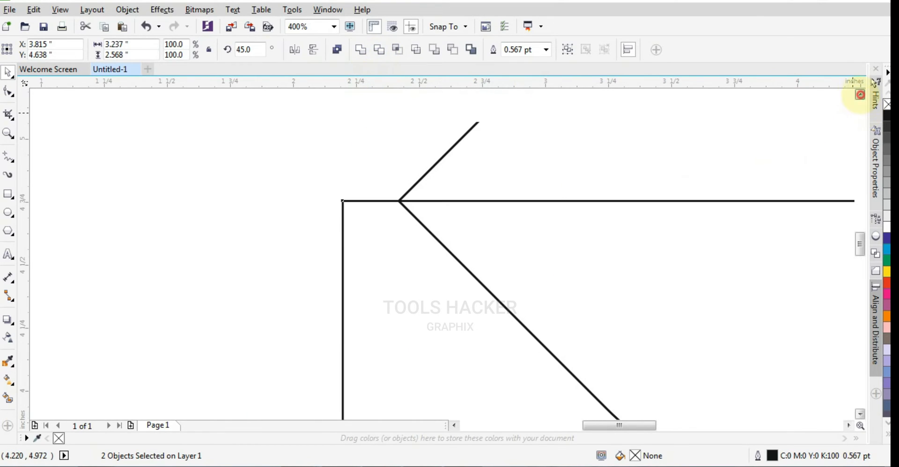
click(379, 49)
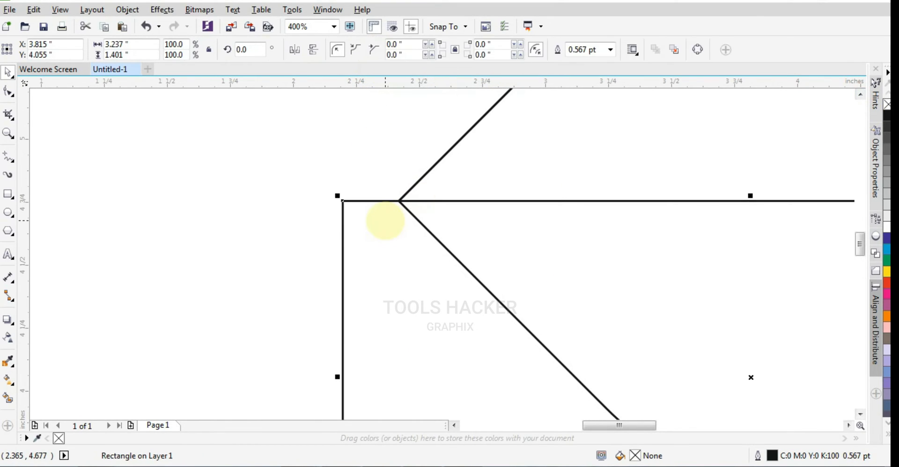
key(Delete)
drag(447, 190, 356, 205)
key(ctrl+z)
shift+click(445, 247)
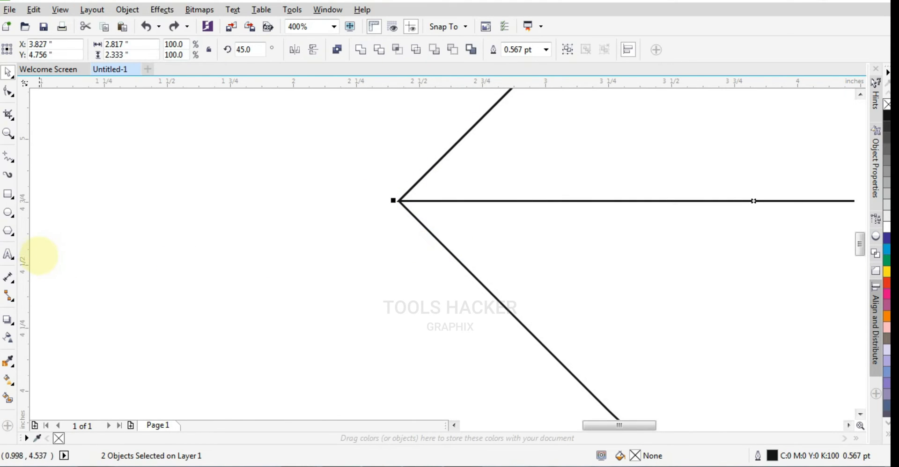
- Fill both halves of the teardrop with orange (C0 M60 Y100 K0)
key(F4)
click(130, 229)
click(467, 285)
click(505, 311)
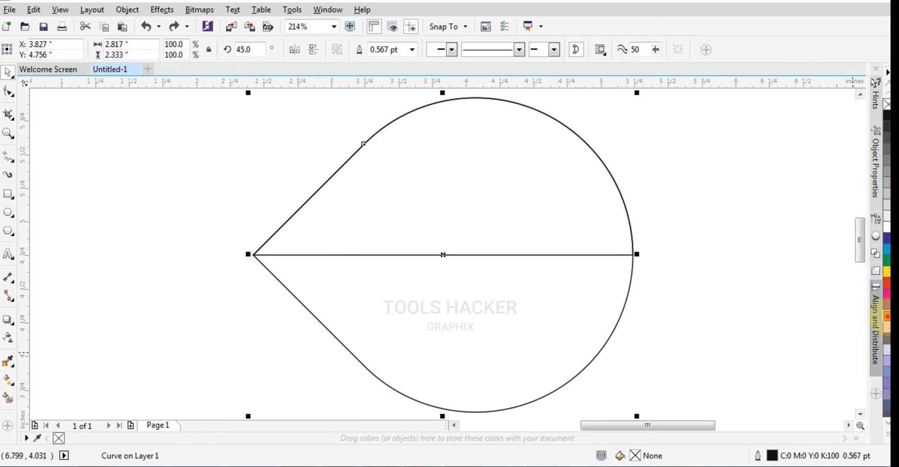
click(886, 316)
click(518, 243)
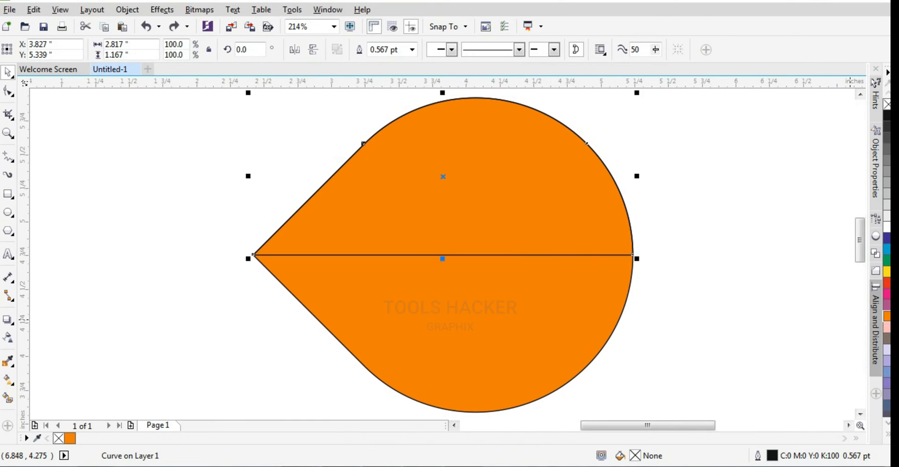
click(791, 326)
- Apply a linear fountain fill to the lower half from the tip toward the rounded edge, with an orange end colour
click(582, 252)
click(13, 381)
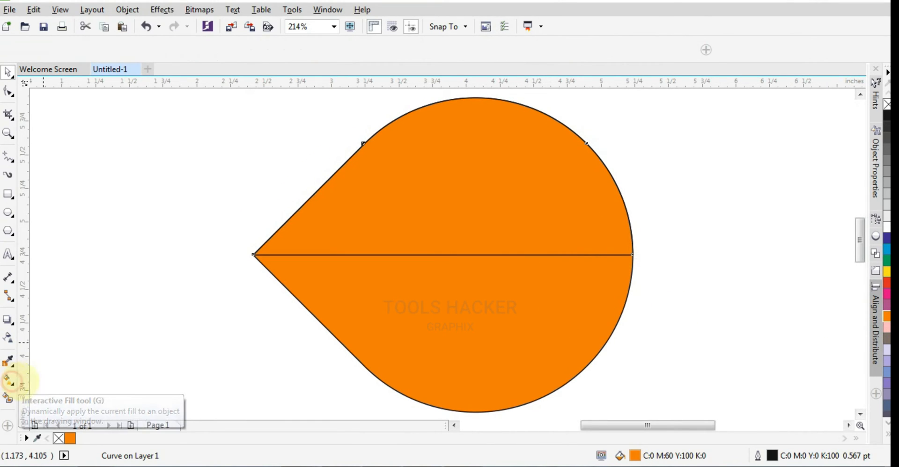
drag(282, 260, 558, 380)
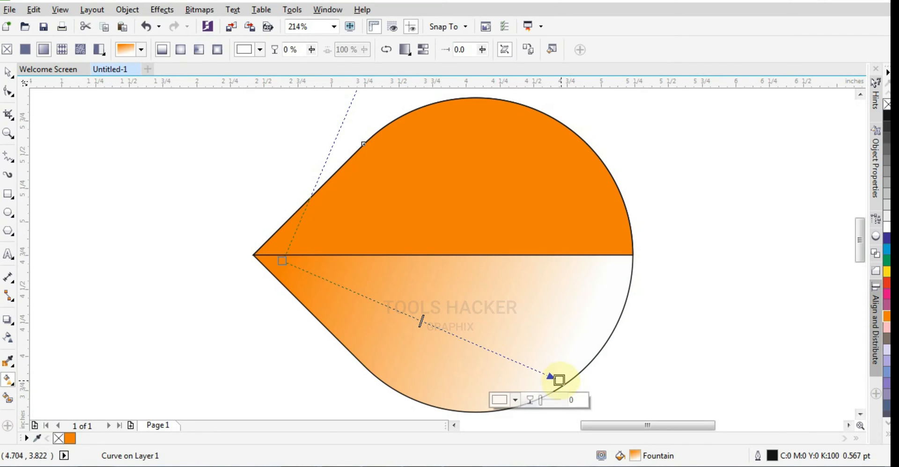
click(886, 317)
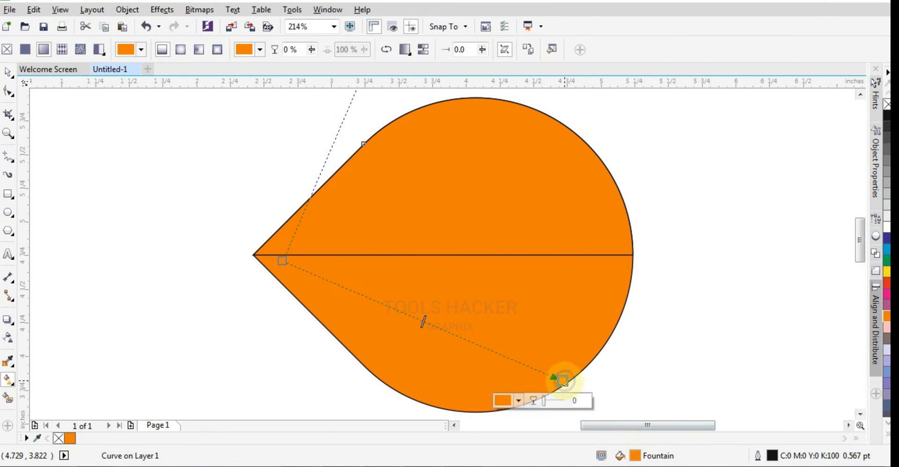
- Set the lower gradient's end colour to dark brown (C15 M69 Y100 K70) and move its start to the middle of the shape
click(518, 400)
drag(574, 297, 575, 335)
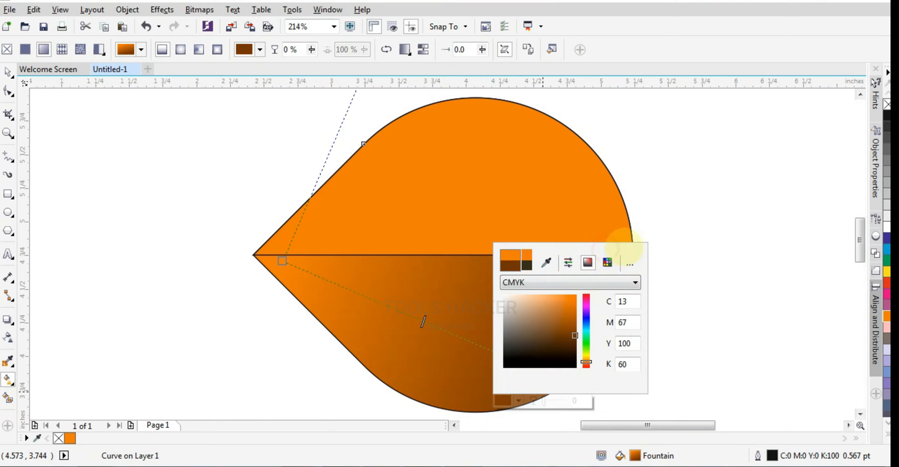
drag(573, 334, 572, 340)
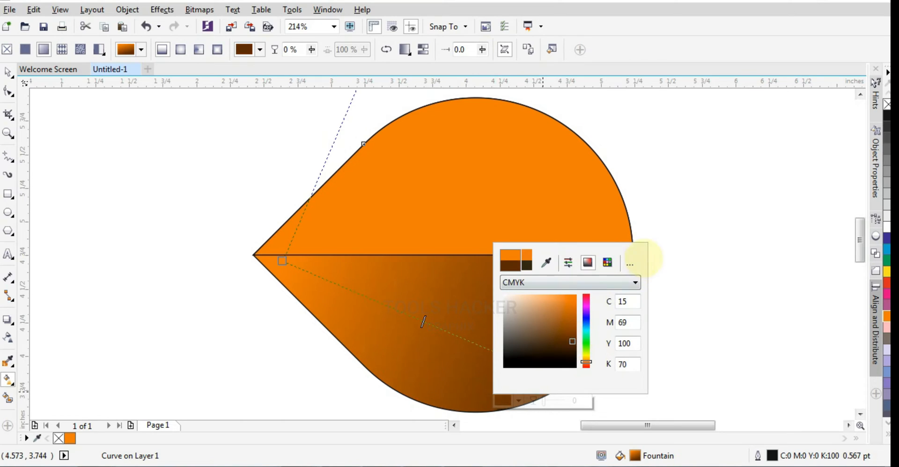
drag(281, 260, 452, 285)
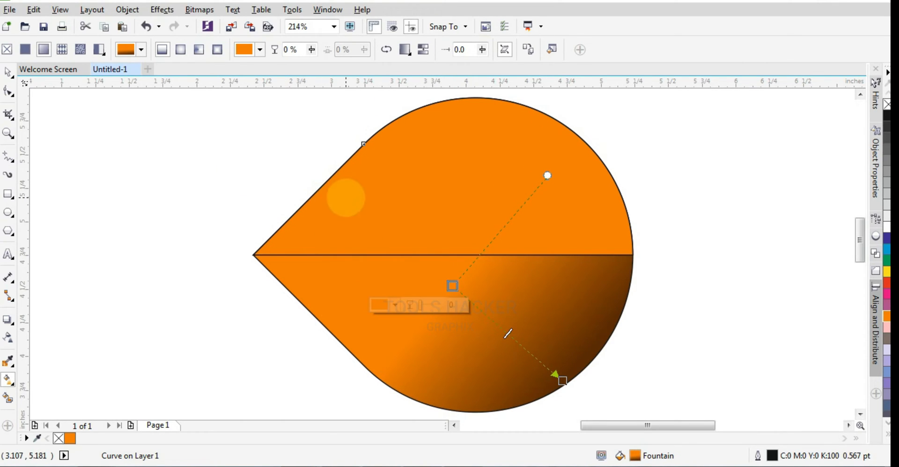
- Apply an orange-to-white linear fountain fill to the upper half and remove the outline from both halves
click(346, 198)
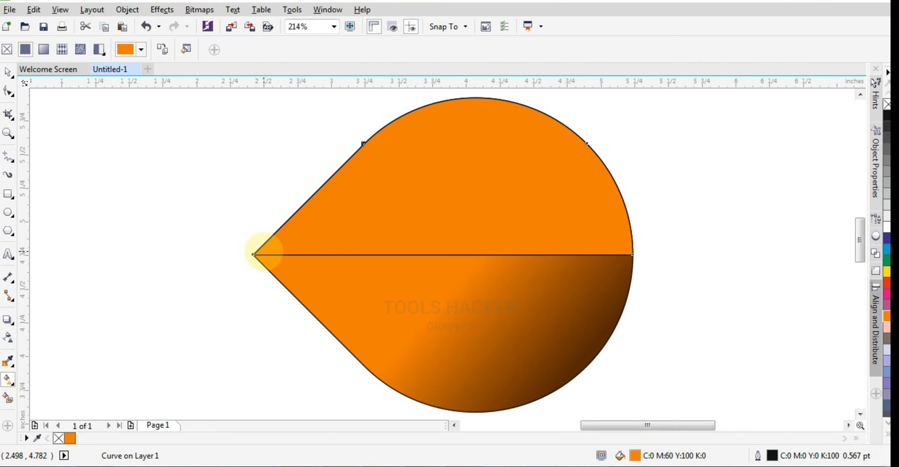
drag(263, 253, 515, 175)
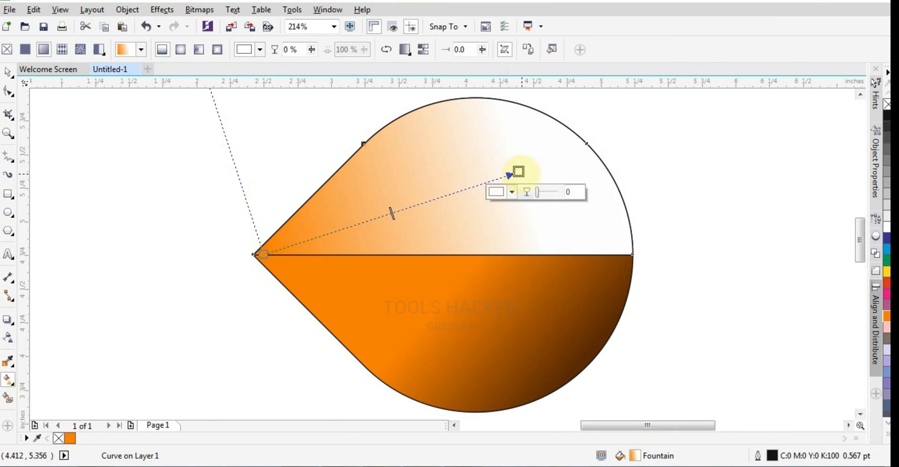
key(space)
scroll(295, 227, up, 3)
click(305, 262)
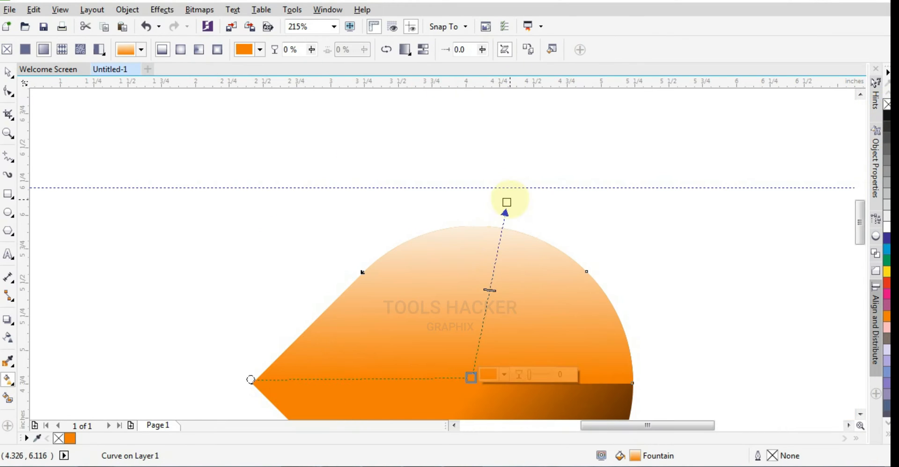
- Adjust the upper half's gradient handles so orange along the dividing line fades to near-white at the curved outer edge
drag(506, 201, 547, 226)
drag(269, 325, 251, 382)
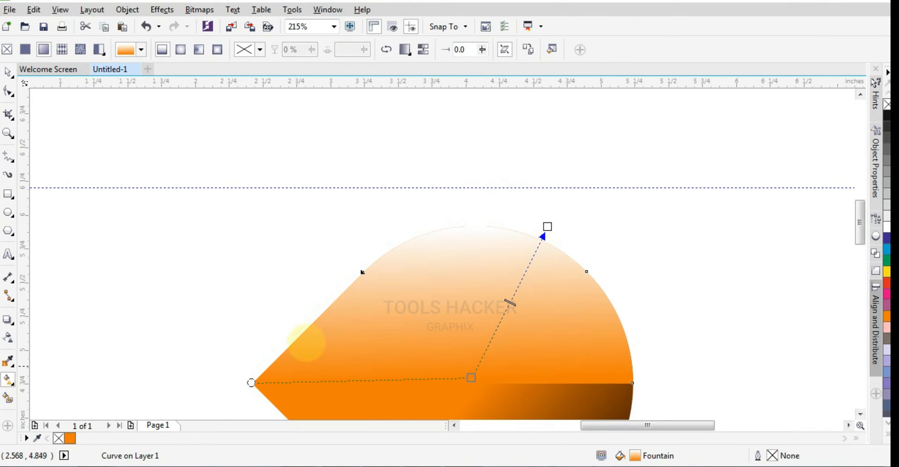
click(554, 267)
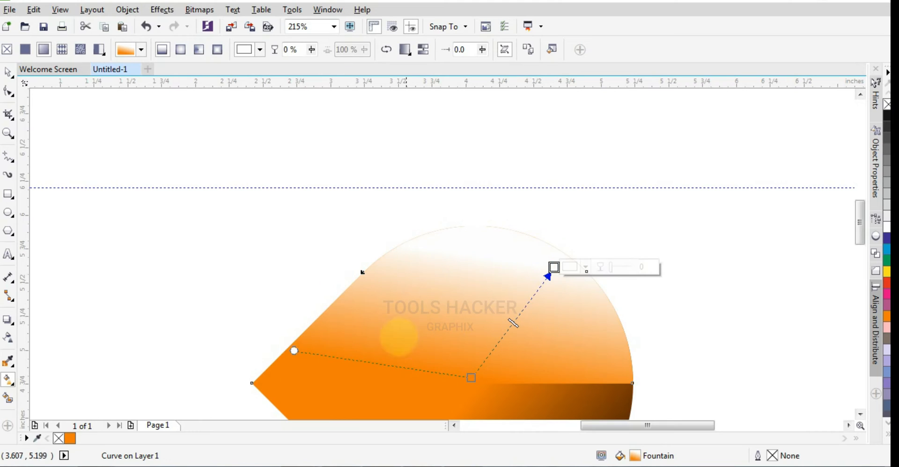
drag(294, 350, 208, 401)
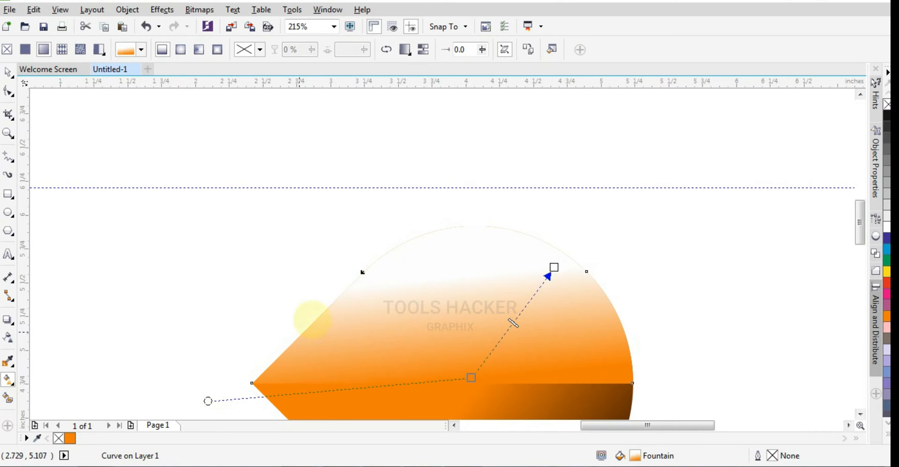
drag(554, 268, 649, 208)
scroll(528, 326, down, 1)
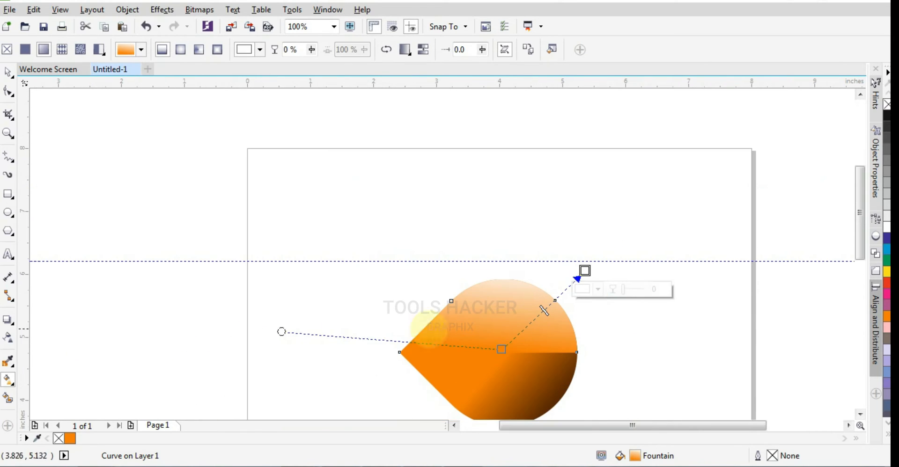
drag(281, 332, 279, 374)
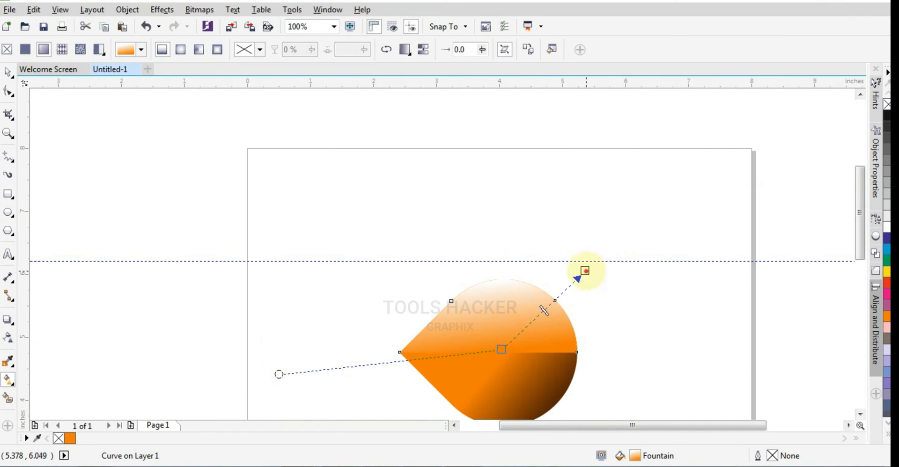
mouse_move(586, 271)
mouse_down()
mouse_move(610, 282)
mouse_move(602, 268)
mouse_up()
click(630, 298)
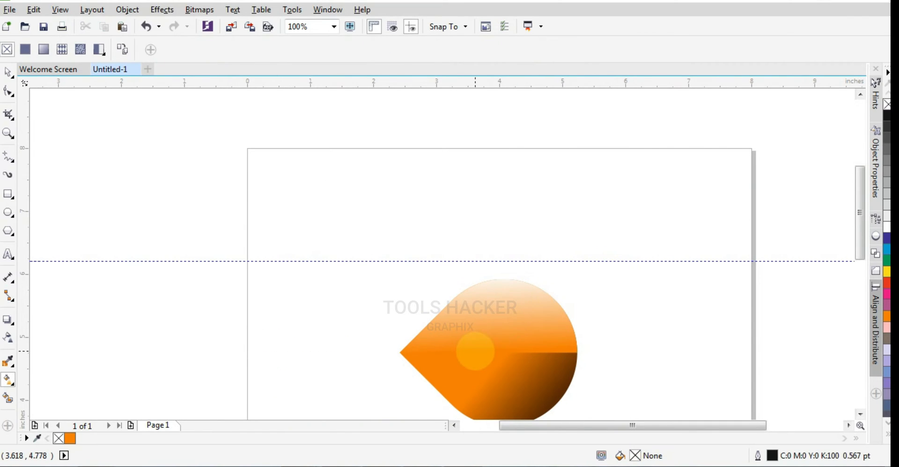
click(551, 309)
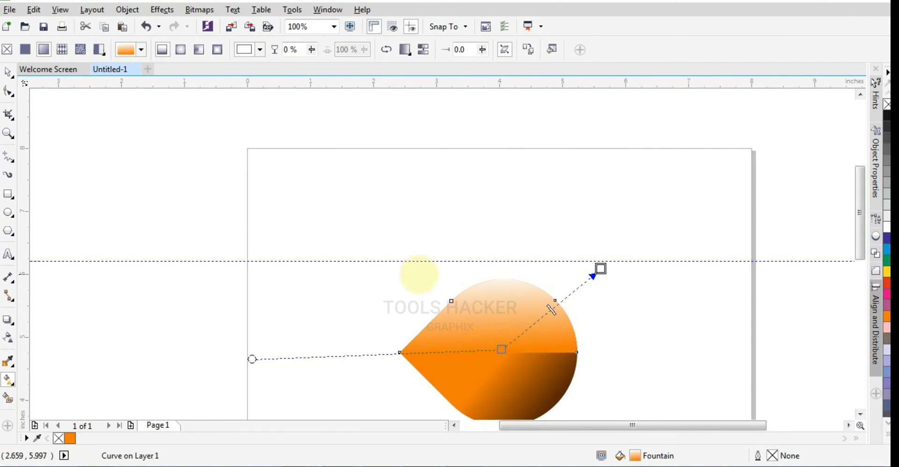
click(8, 72)
click(251, 168)
- Rotate both halves together by 315° and move the teardrop to about X 2.96, Y 5.28 inches
drag(860, 248, 861, 262)
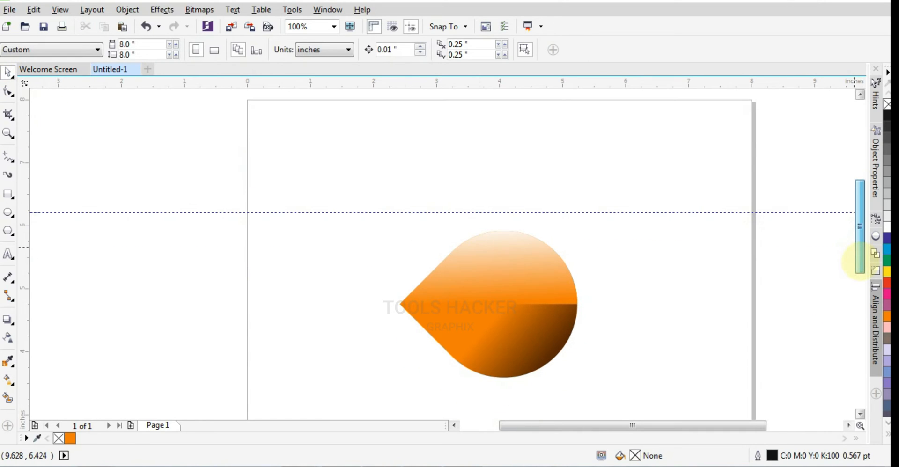
click(562, 291)
click(626, 255)
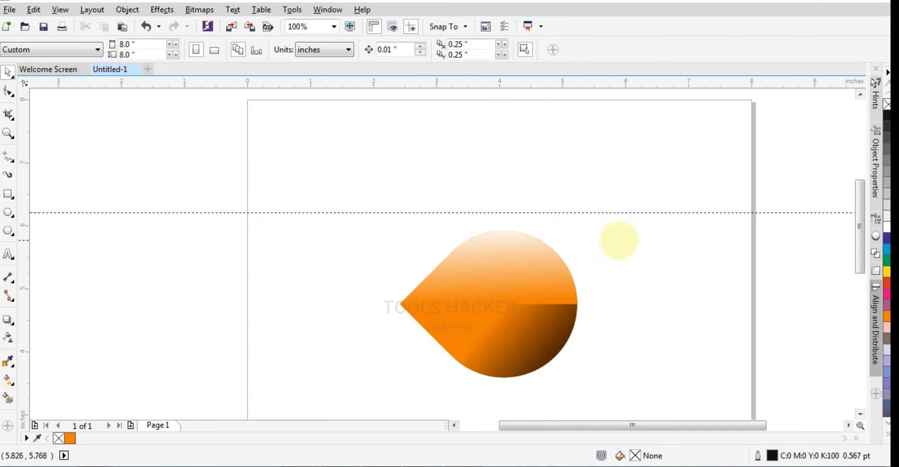
drag(367, 188, 599, 393)
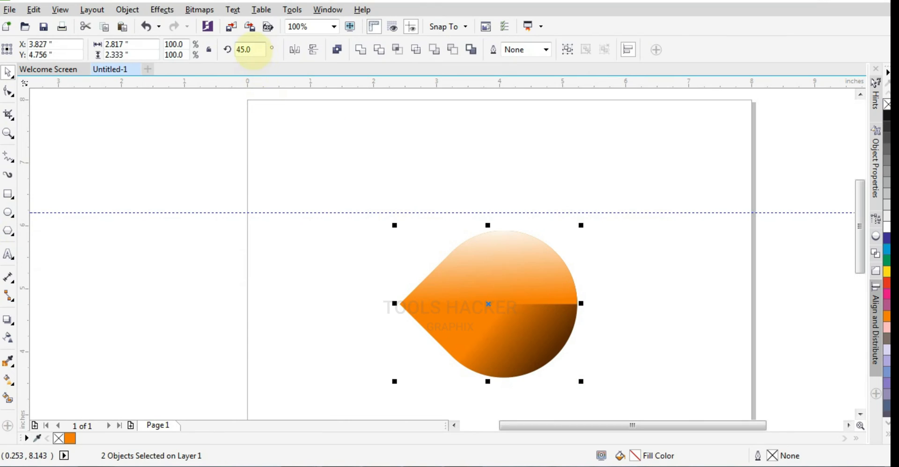
text(315)
key(Return)
drag(469, 317, 403, 273)
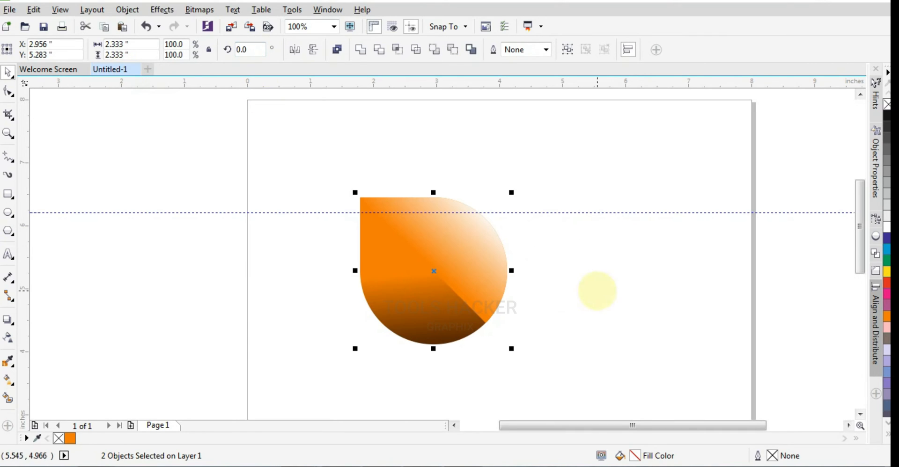
- Make a copy of both teardrop halves rotated to 270°, with its pointed corner at the upper right
click(596, 290)
click(497, 271)
drag(571, 163, 353, 351)
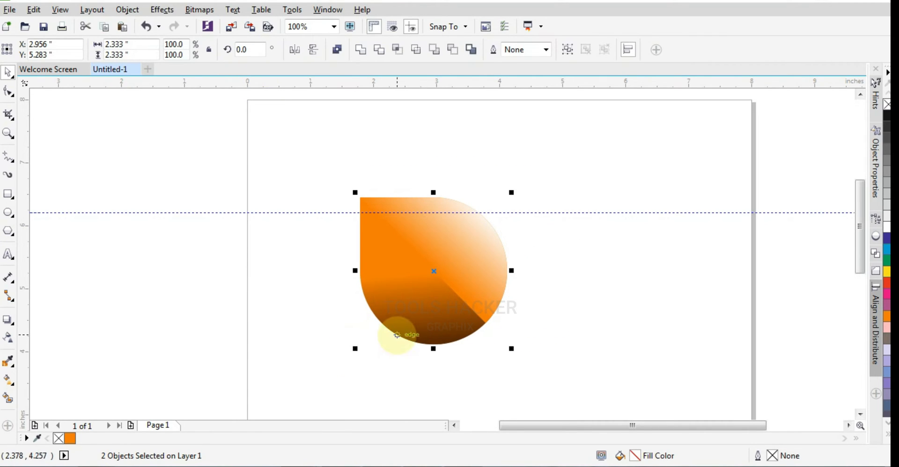
click(417, 255)
drag(353, 193, 520, 245)
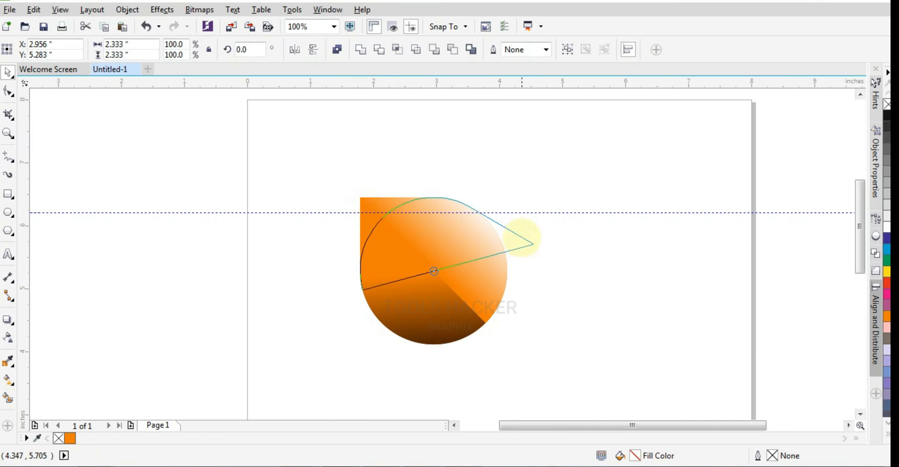
drag(522, 212, 520, 202)
- Nudge the rotated copy horizontally to X 4.356 inches so that it partly overlaps the original teardrop
key(Right)
key(Right)
key(Right)
key(Right)
key(Right)
key(Right)
key(Right)
key(Right)
key(Right)
key(Right)
key(Right)
key(Right)
key(Right)
key(Right)
key(Right)
key(Right)
key(Right)
key(Right)
key(Right)
key(Right)
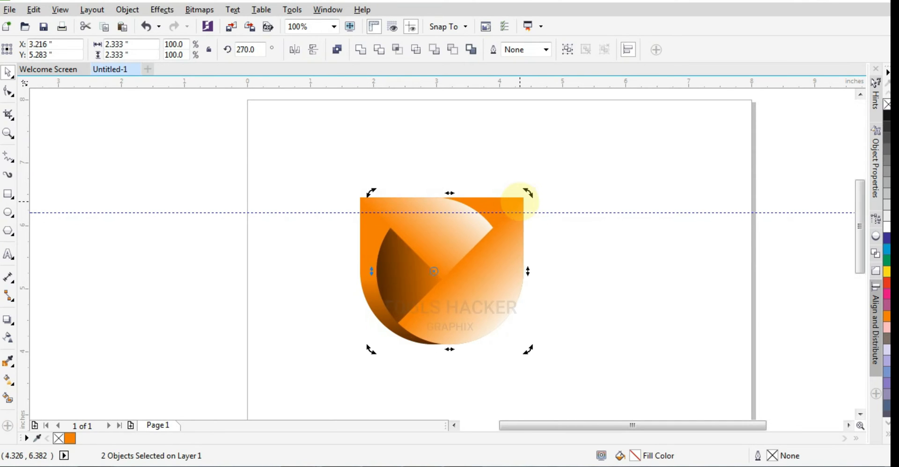
key(Right)
key(Right)
key(Right)
key(Right)
key(Right)
key(Right)
key(Right)
key(Right)
key(Right)
key(Right)
key(Right)
key(Right)
key(Right)
key(Right)
key(Right)
key(Right)
key(Right)
key(Right)
key(Right)
key(Right)
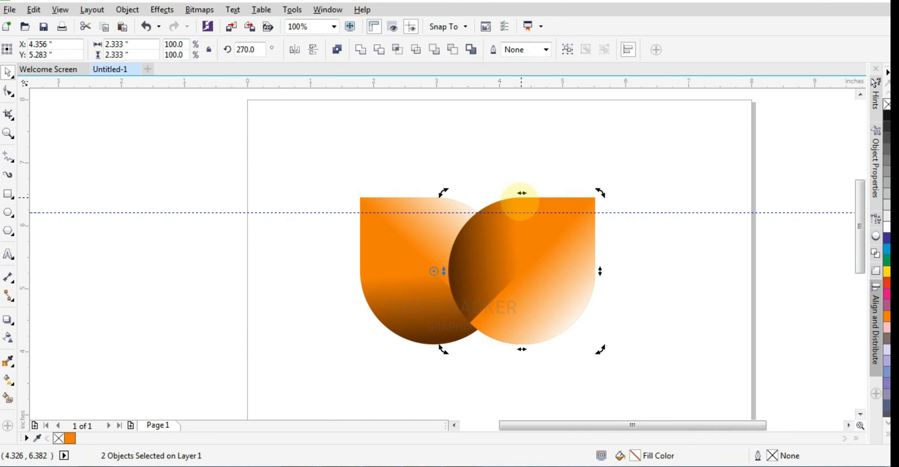
click(321, 284)
- Trim the original teardrop's light half using the rotated copy's light half
click(580, 296)
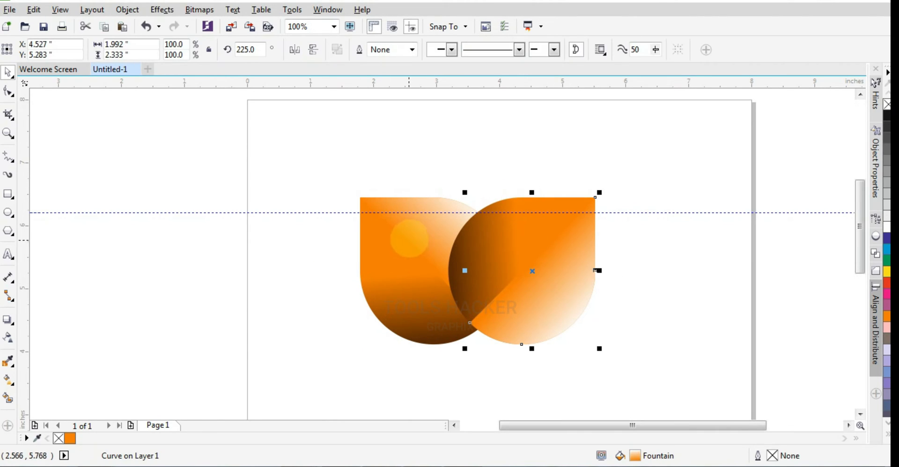
shift+click(422, 232)
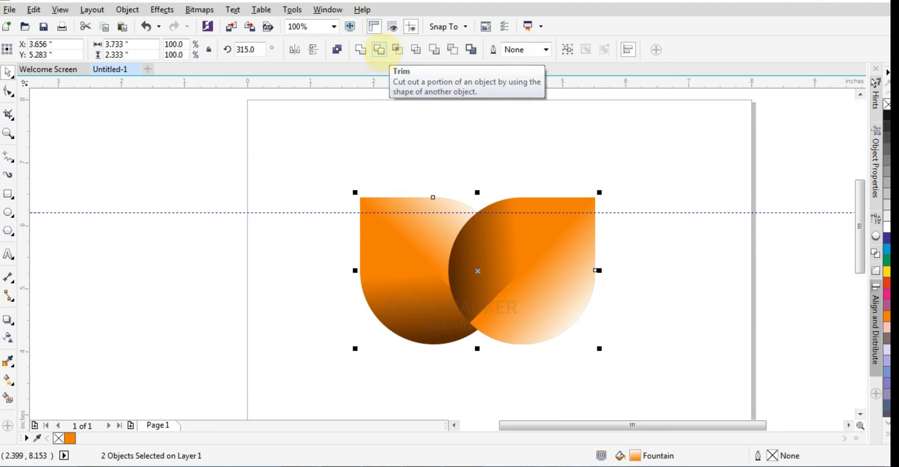
click(380, 49)
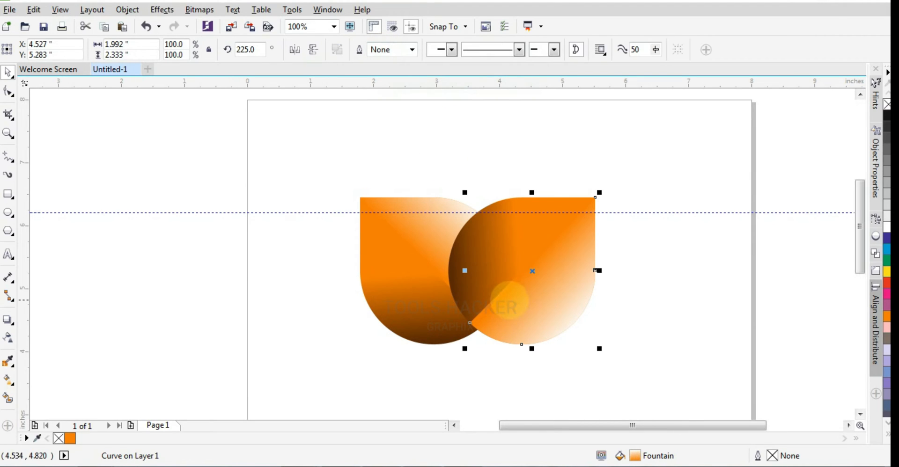
- Trim the original teardrop's dark half with the rotated copy's light half and with its dark half
shift+click(423, 307)
click(379, 49)
click(486, 235)
shift+click(415, 303)
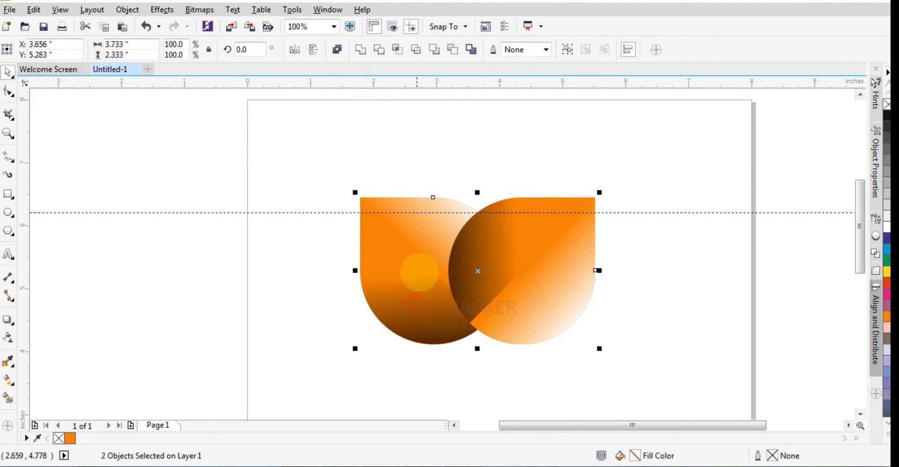
click(380, 49)
- Delete both halves of the rotated copy and select the two remaining trimmed halves
click(533, 229)
key(Delete)
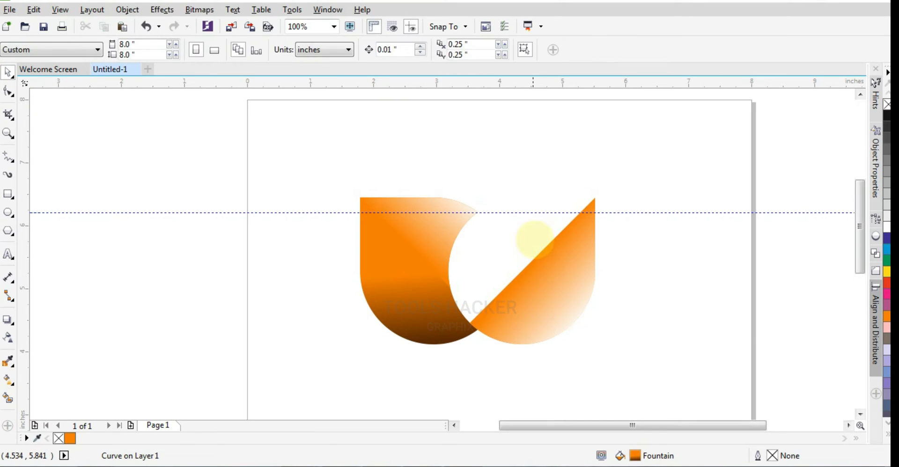
drag(550, 155, 346, 352)
scroll(400, 255, down, 1)
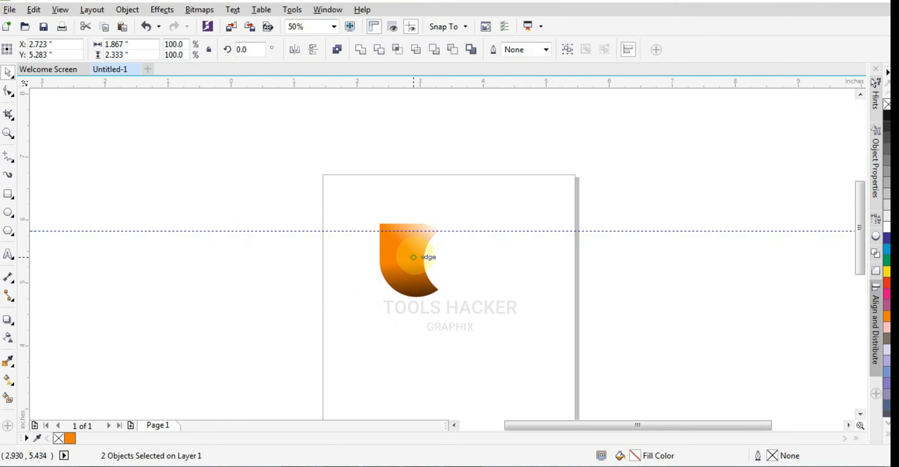
- Redirect the light upper half's gradient so it runs from the curved cutout's edge up past the straight upper edge
scroll(414, 257, up, 2)
click(417, 194)
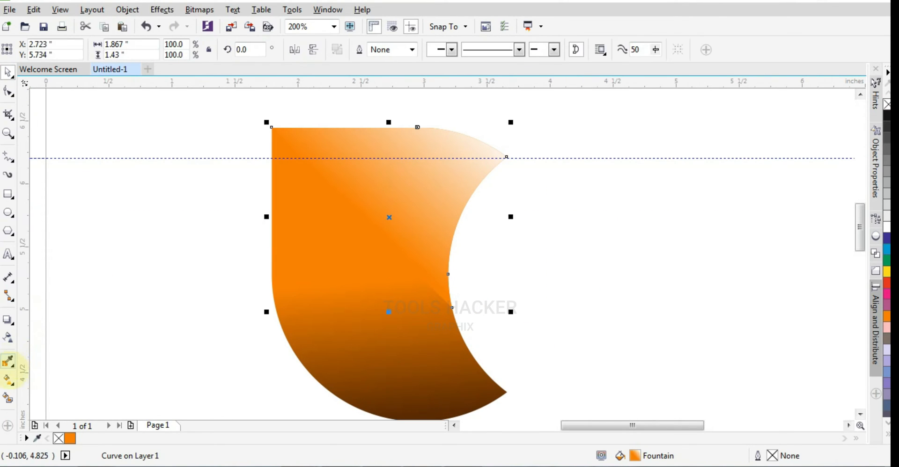
click(8, 378)
drag(674, 295, 513, 163)
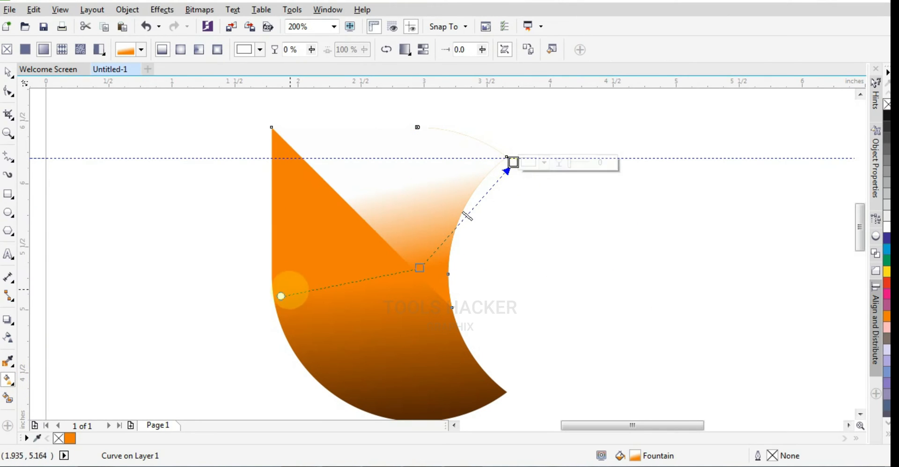
drag(281, 296, 266, 133)
drag(511, 164, 407, 115)
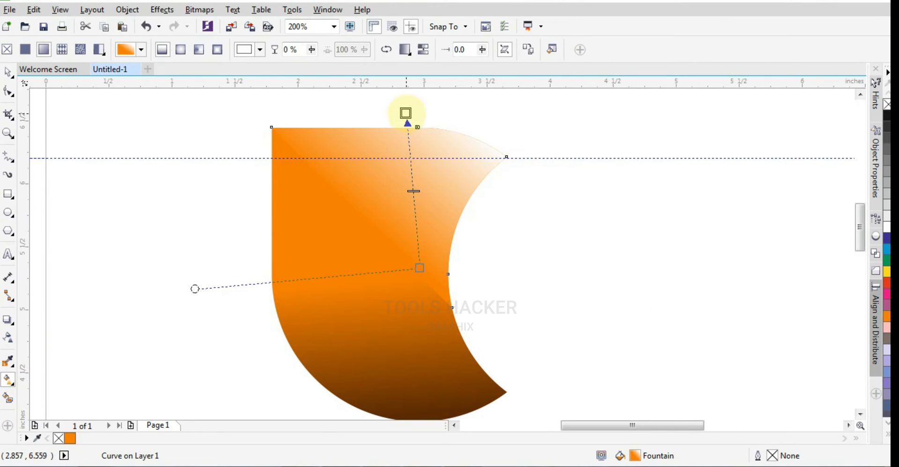
drag(417, 262, 443, 290)
drag(405, 114, 346, 105)
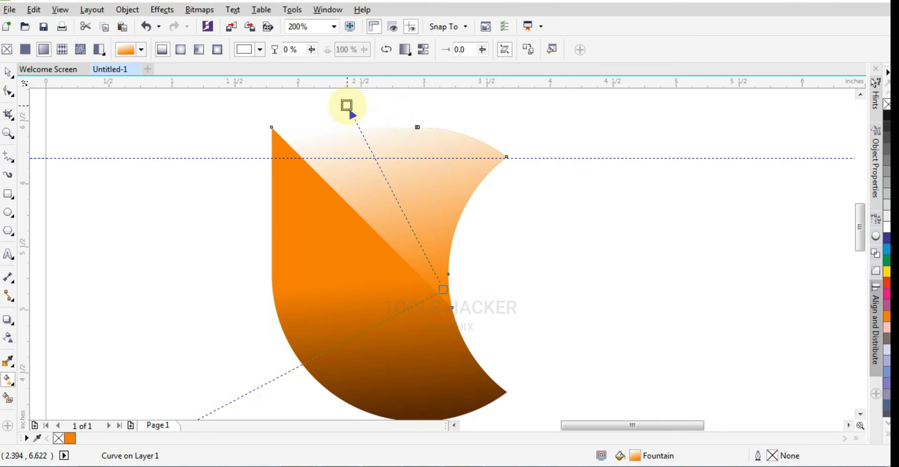
- Try red, light orange and plain orange as the end colour of the upper half's gradient
click(886, 283)
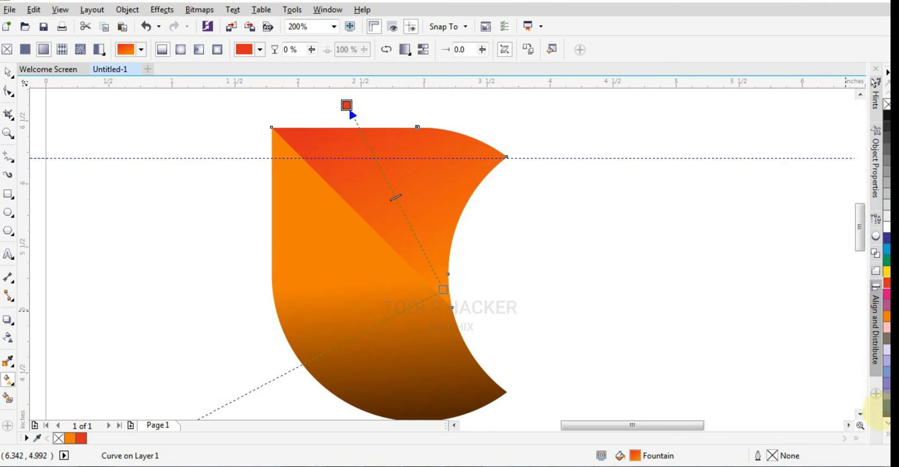
click(341, 109)
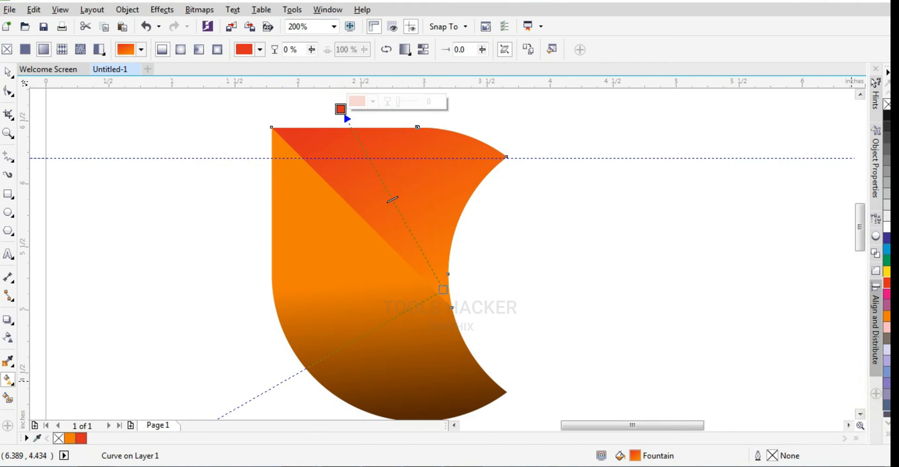
click(888, 434)
click(866, 104)
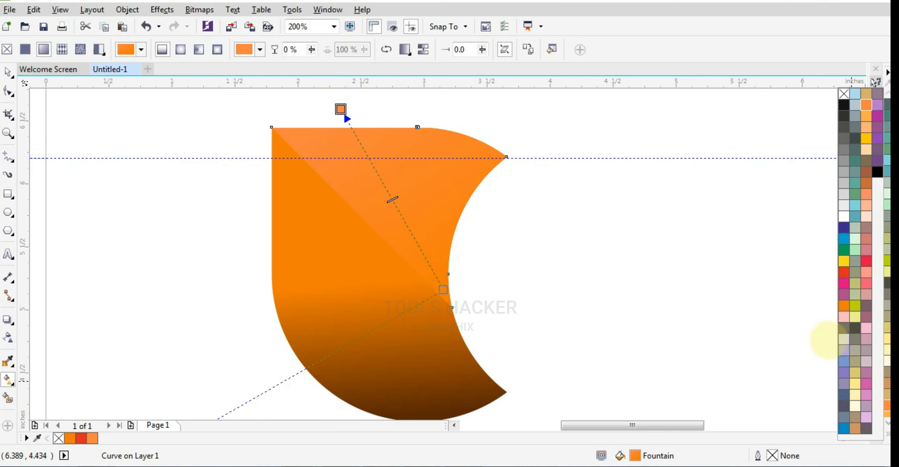
click(843, 306)
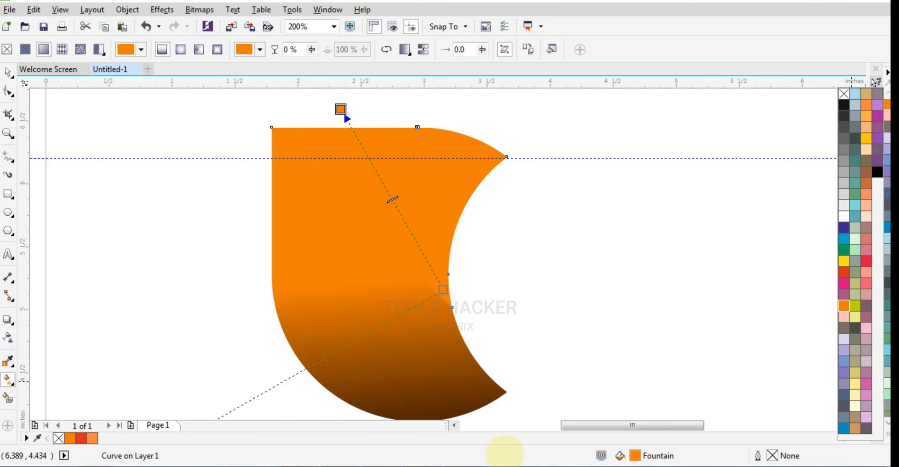
- Edit the upper half's fountain fill so its end colour is a pale orange
click(68, 438)
double_click(635, 456)
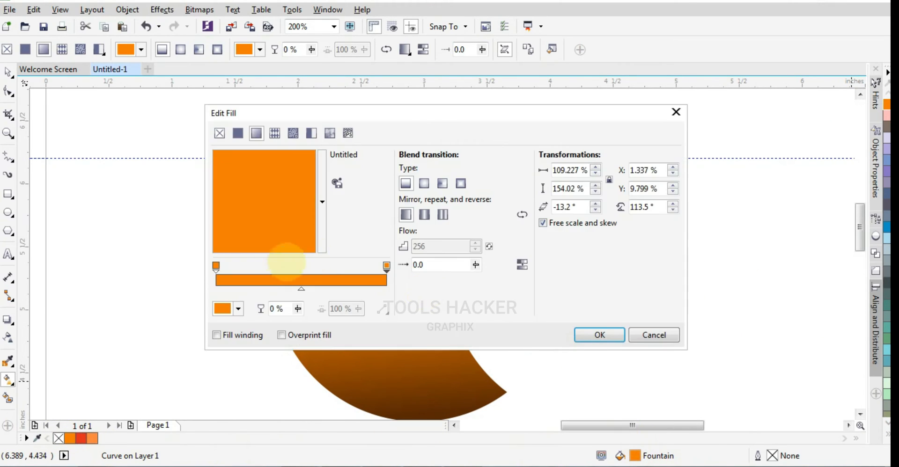
click(230, 309)
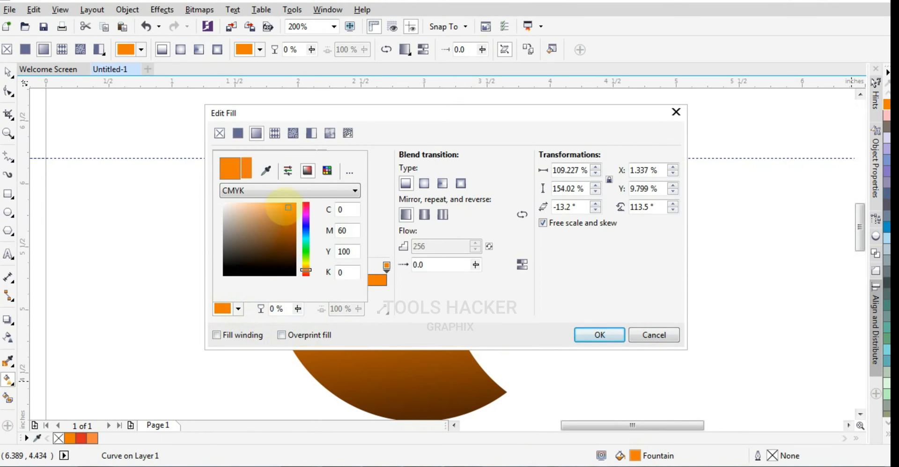
click(599, 334)
click(51, 130)
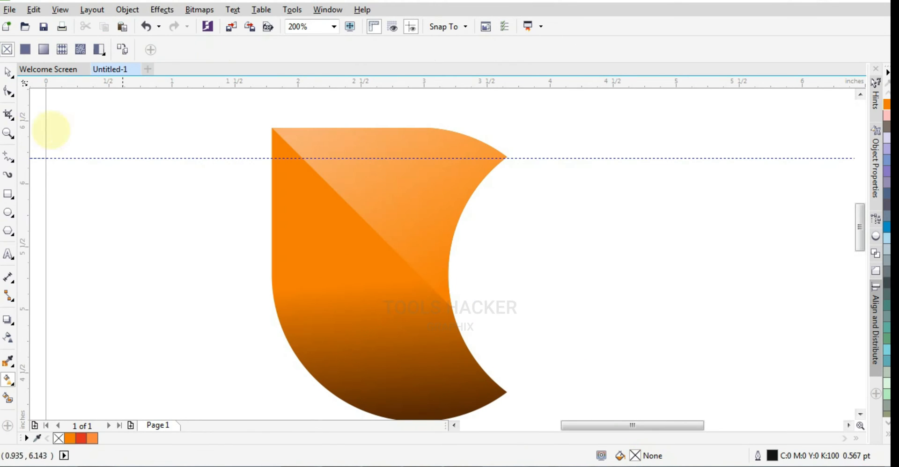
- Select both trimmed teardrop halves and make a copy of them rotated to 270°
click(8, 74)
scroll(449, 257, down, 2)
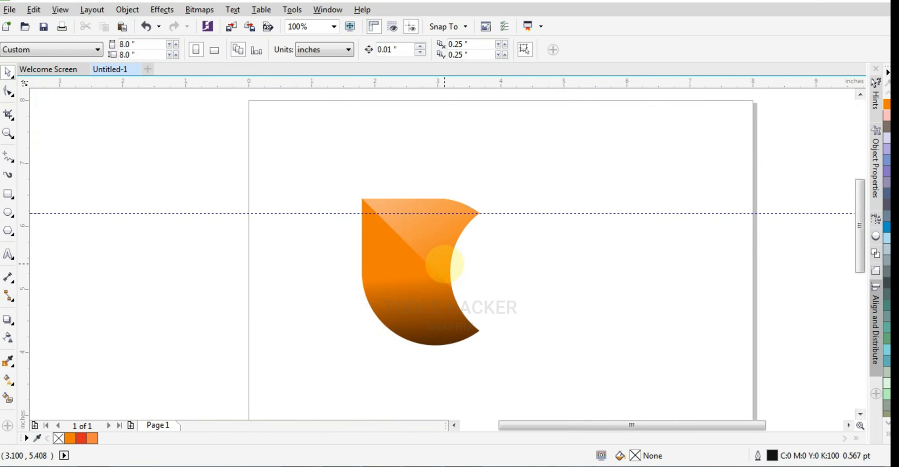
click(444, 264)
drag(321, 174, 568, 372)
scroll(436, 273, down, 1)
scroll(436, 274, up, 2)
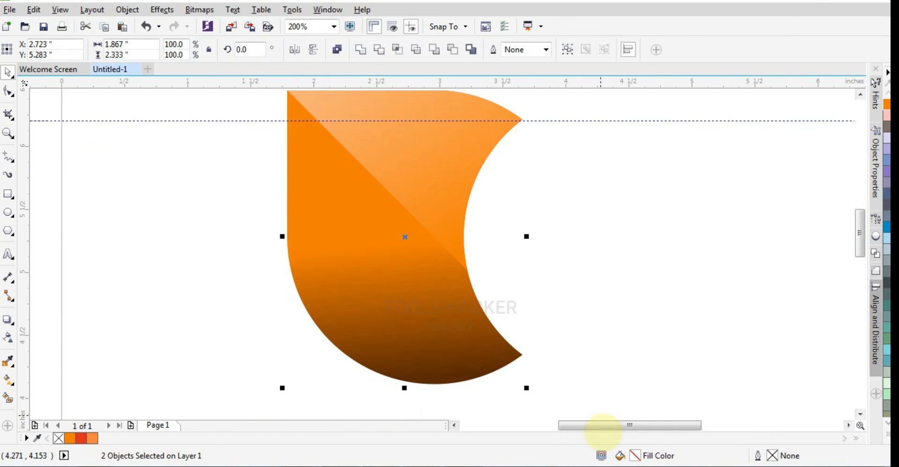
scroll(518, 360, up, 2)
key(F4)
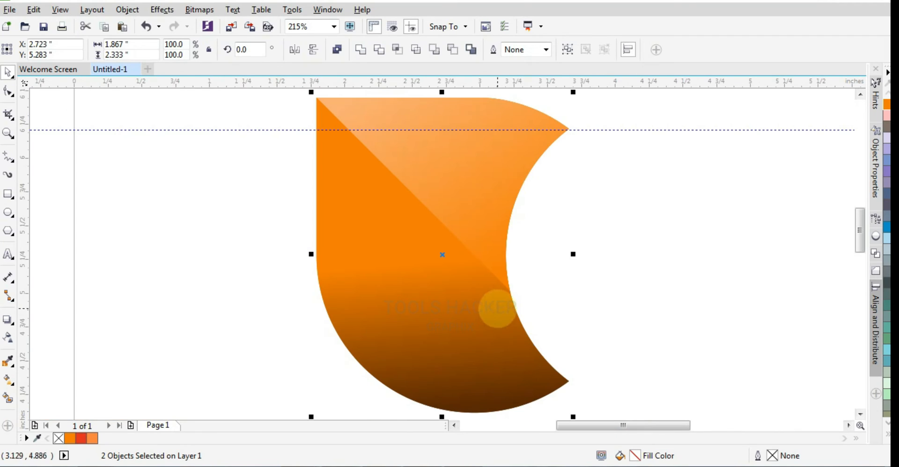
click(534, 146)
drag(575, 93, 556, 338)
- Nudge the rotated copy to X 4.353, Y 5.513 inches so its dark curve fits the first teardrop's cutout
key(Up)
key(Up)
key(Up)
key(Up)
key(Up)
key(Up)
key(Up)
key(Up)
key(Up)
key(Up)
key(Up)
key(Up)
key(Up)
key(Up)
key(Up)
key(Up)
key(Up)
key(Up)
key(Up)
key(Up)
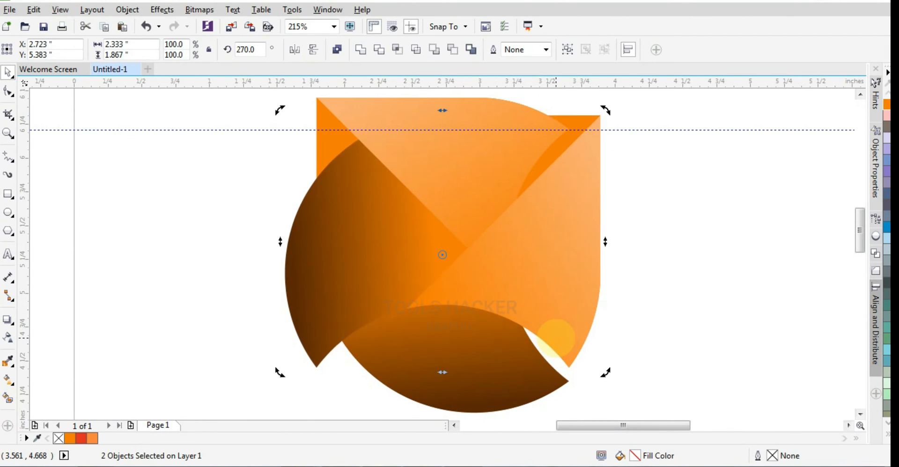
key(Down)
key(Right)
key(Right)
key(Right)
key(Right)
key(Right)
key(Right)
key(Right)
key(Right)
key(Right)
key(Right)
key(Right)
key(Right)
key(Right)
key(Right)
key(Right)
key(Right)
key(Right)
key(Right)
key(Right)
key(Right)
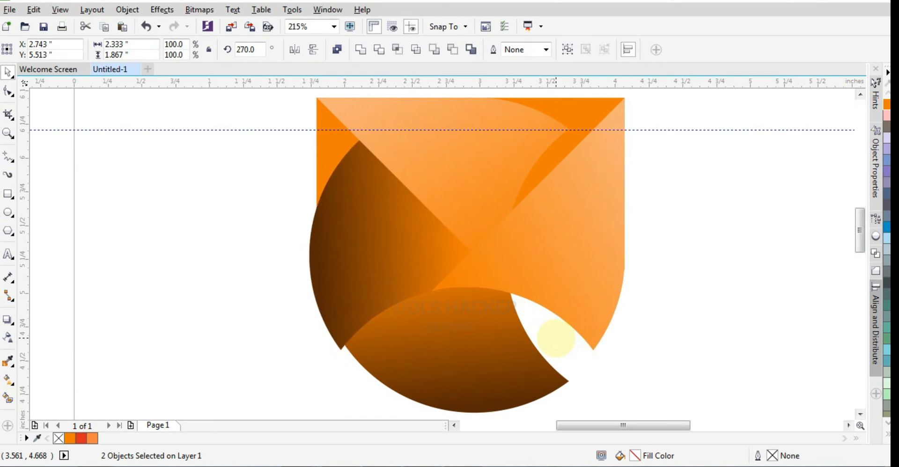
key(Right)
key(Right)
key(Right)
key(Right)
key(Right)
key(Right)
key(Right)
key(Right)
key(Right)
key(Right)
key(Right)
key(Right)
key(Right)
key(Right)
key(Right)
key(Right)
key(Right)
key(Right)
key(Right)
key(Right)
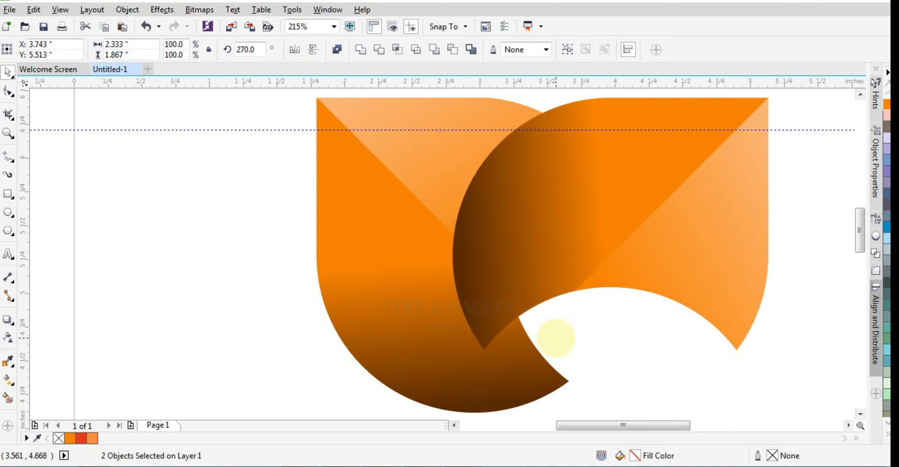
key(Left)
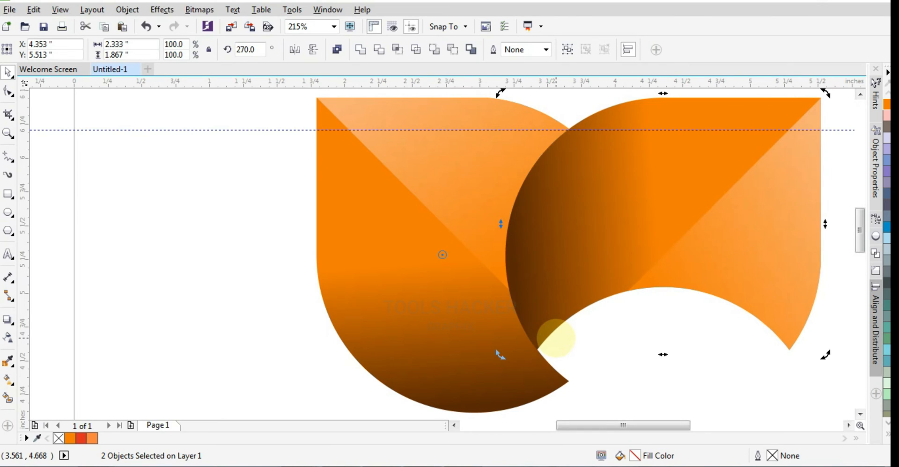
- Duplicate both teardrops, mirror the duplicate horizontally and vertically, and place it below at Y 3.883 inches to form a four-petal pinwheel
scroll(551, 333, down, 3)
drag(408, 191, 750, 406)
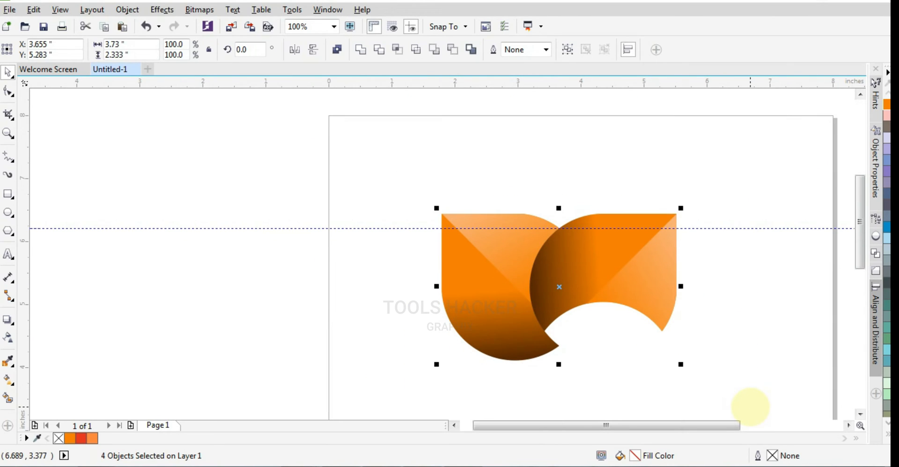
click(296, 50)
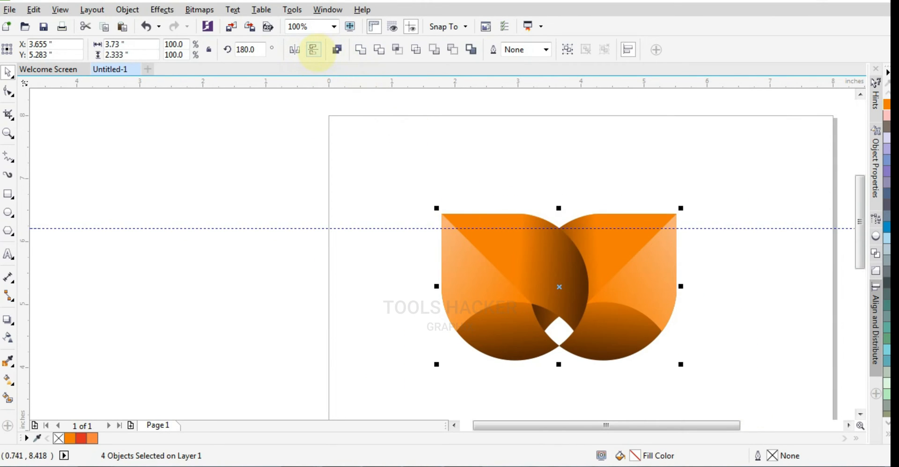
click(314, 51)
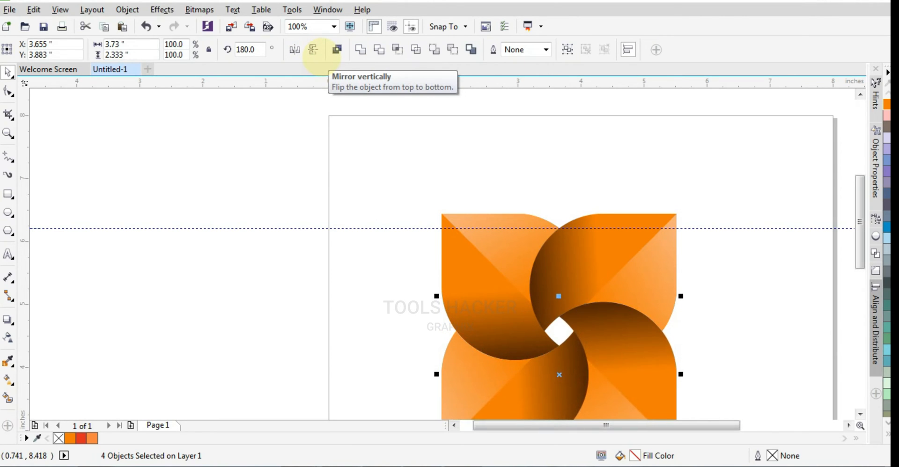
key(shift+F2)
click(628, 315)
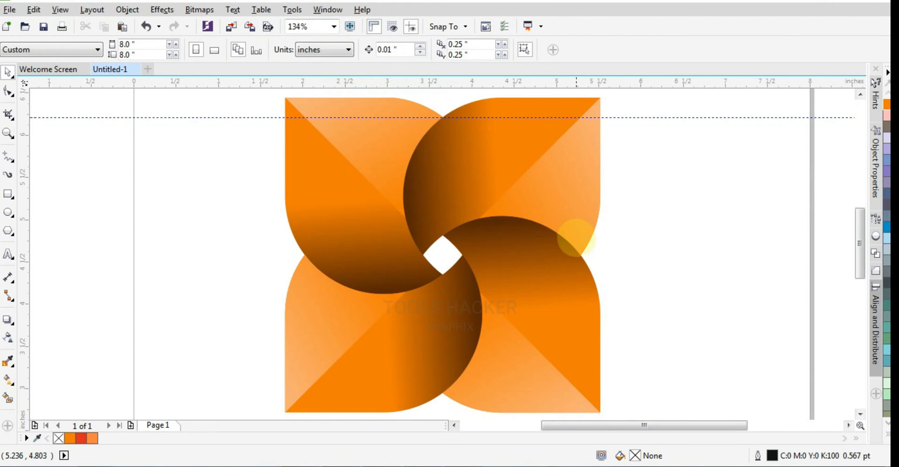
scroll(582, 255, down, 1)
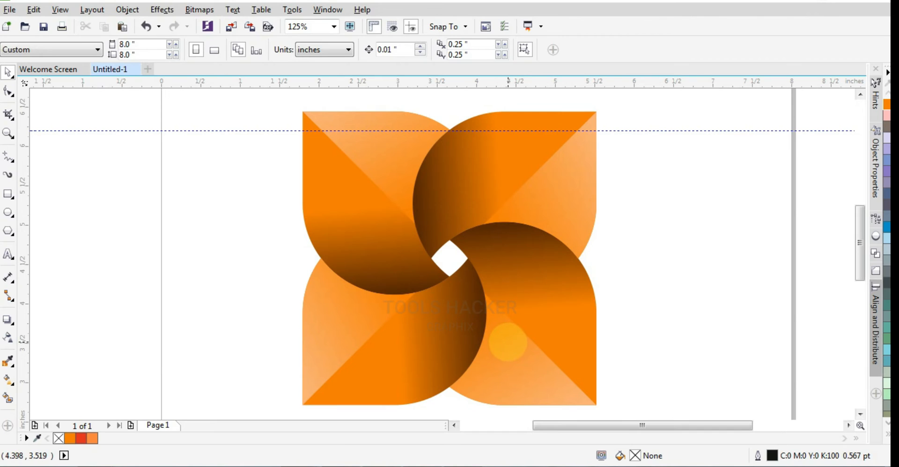
- Recolour the light half of the lower-right teardrop with a gradient from green to yellow-green
click(508, 342)
click(8, 379)
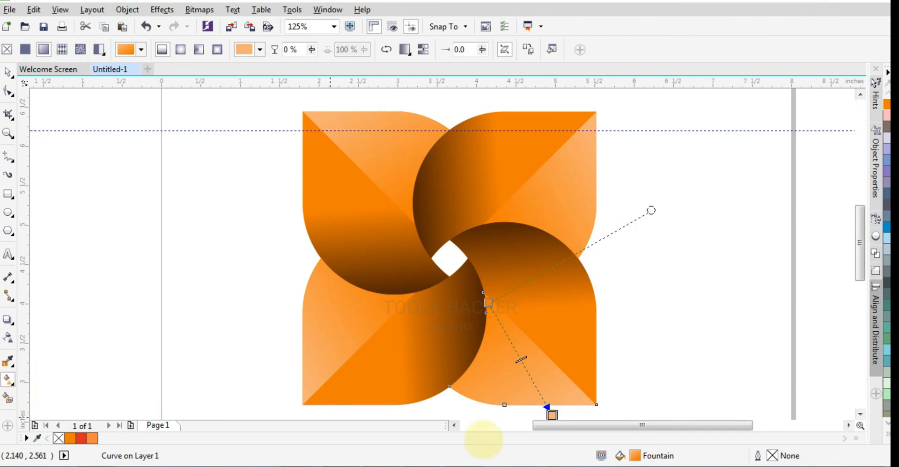
scroll(856, 258, down, 1)
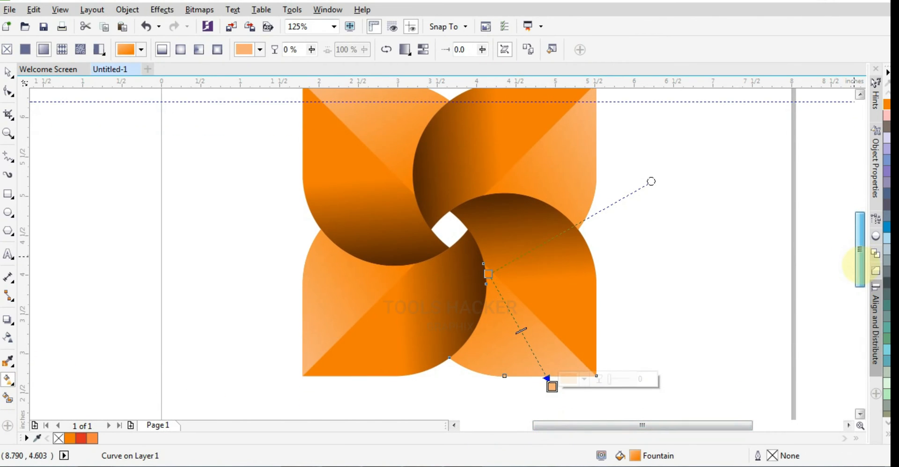
click(487, 273)
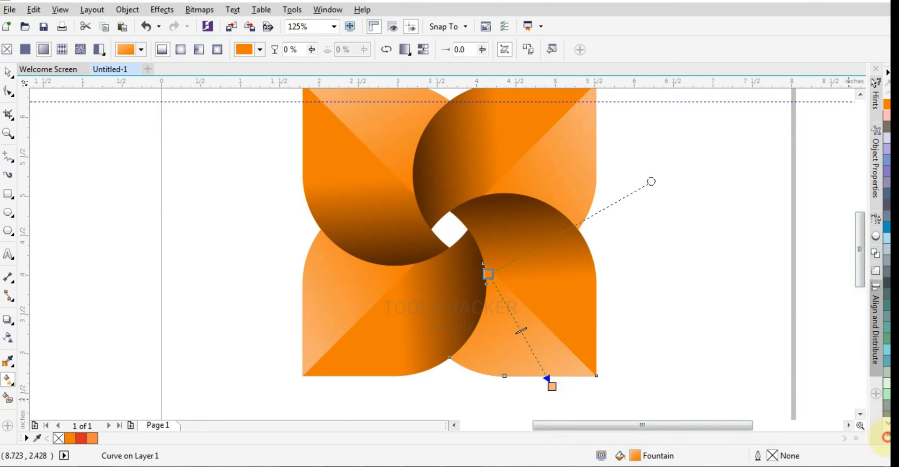
click(883, 431)
click(838, 246)
click(552, 386)
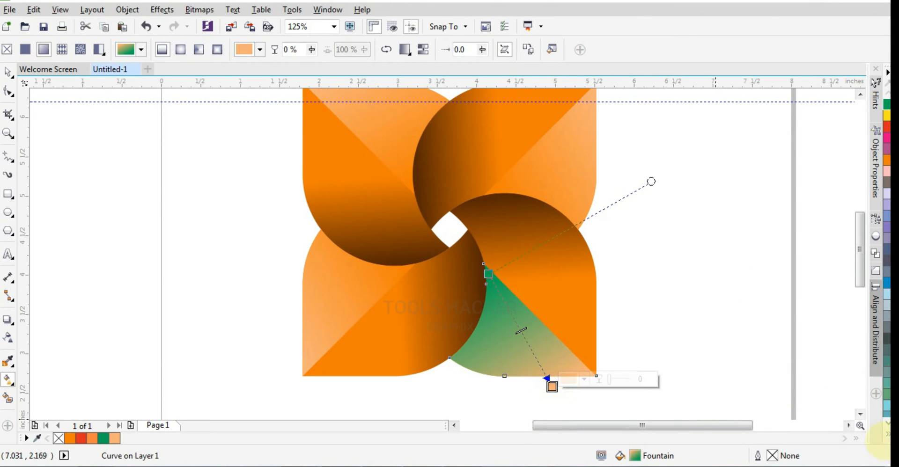
click(887, 433)
click(855, 306)
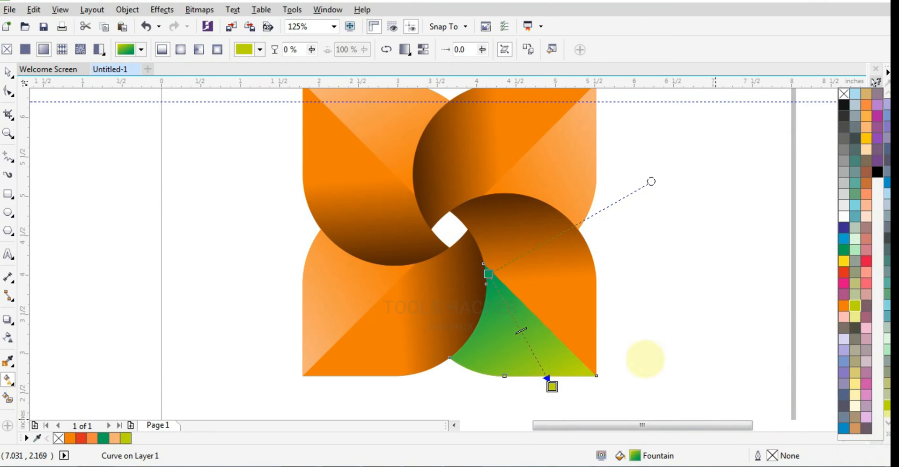
- Change the orange start colour of the lower-right teardrop's dark half to green
click(566, 307)
click(526, 280)
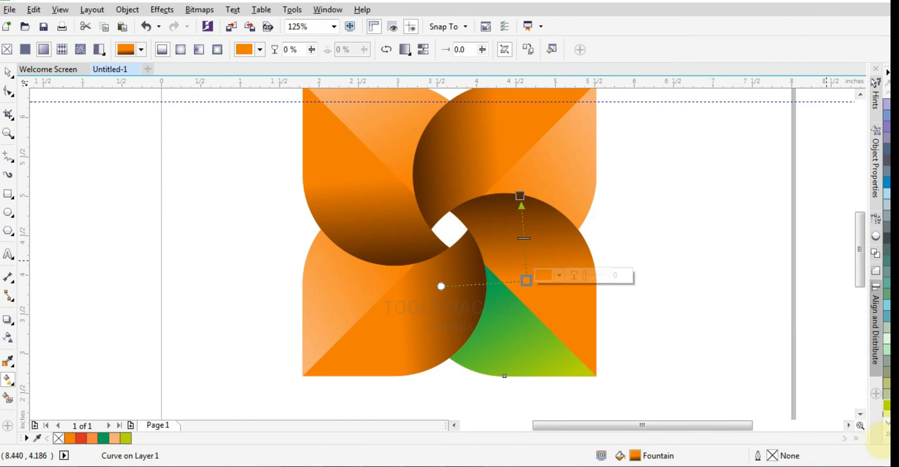
click(887, 434)
click(843, 250)
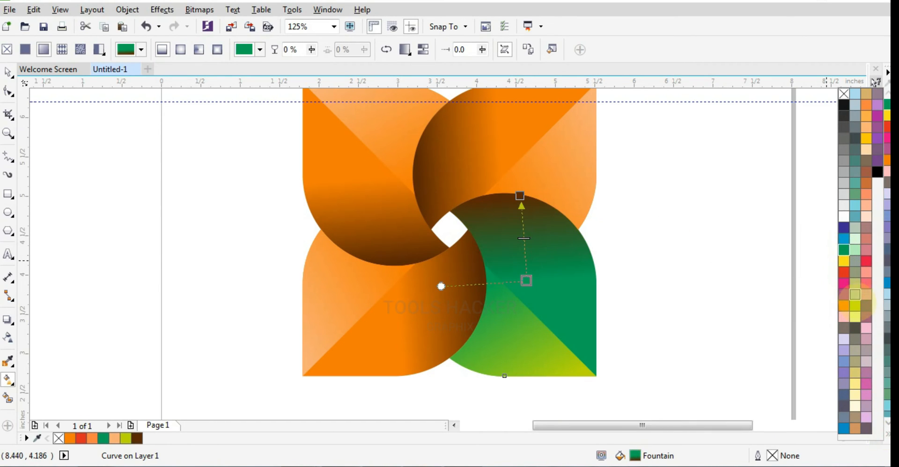
click(854, 305)
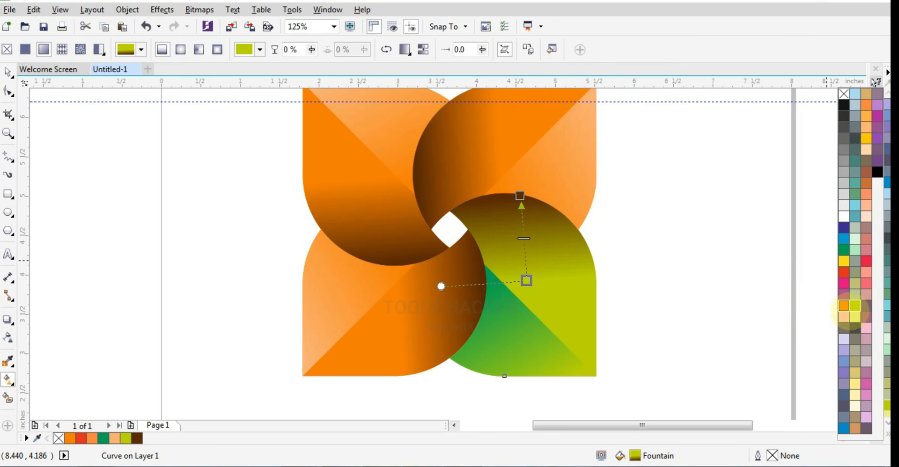
click(842, 250)
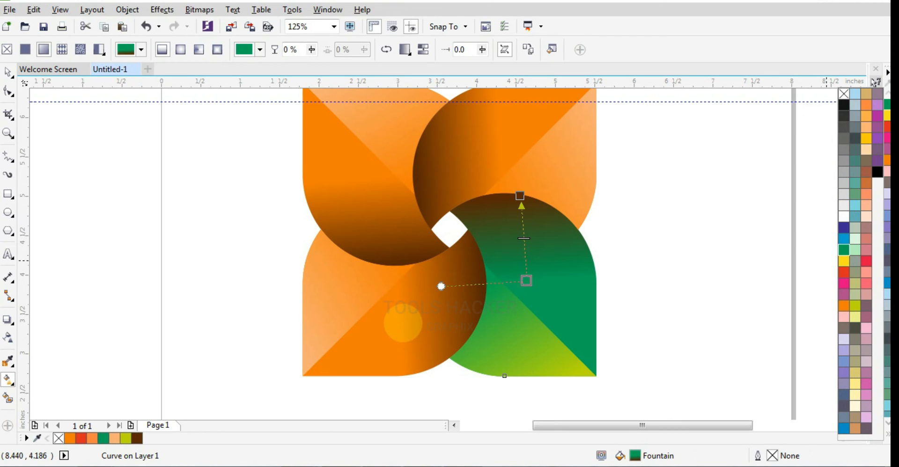
- Change the orange start colour of the lower-left teardrop's dark half to pink
click(402, 321)
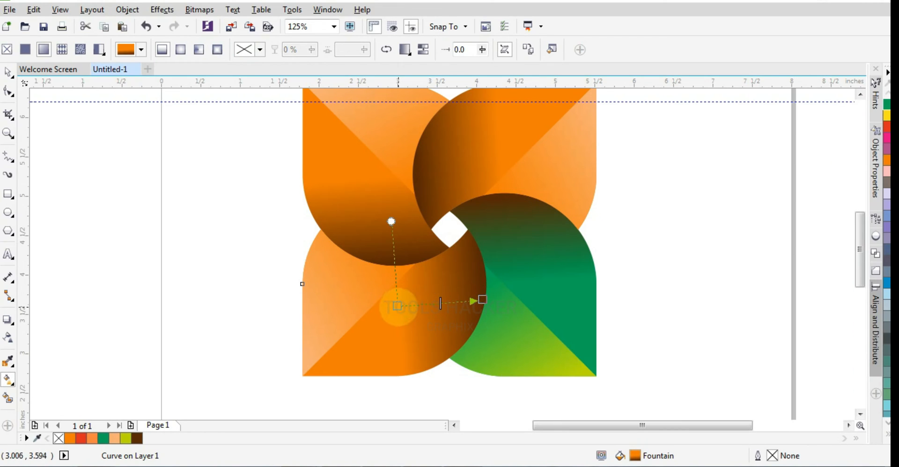
click(398, 306)
click(886, 138)
- Recolour the light half of the lower-left teardrop with a gradient from pink to pale pink
click(365, 286)
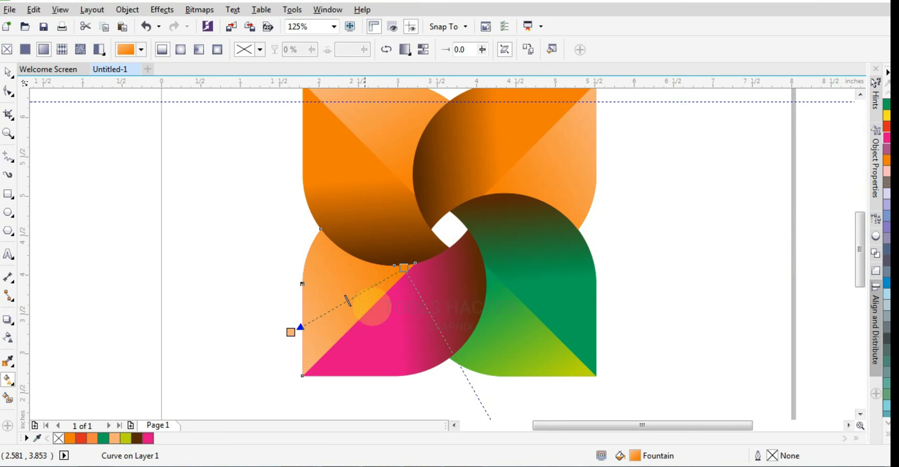
click(402, 269)
click(886, 139)
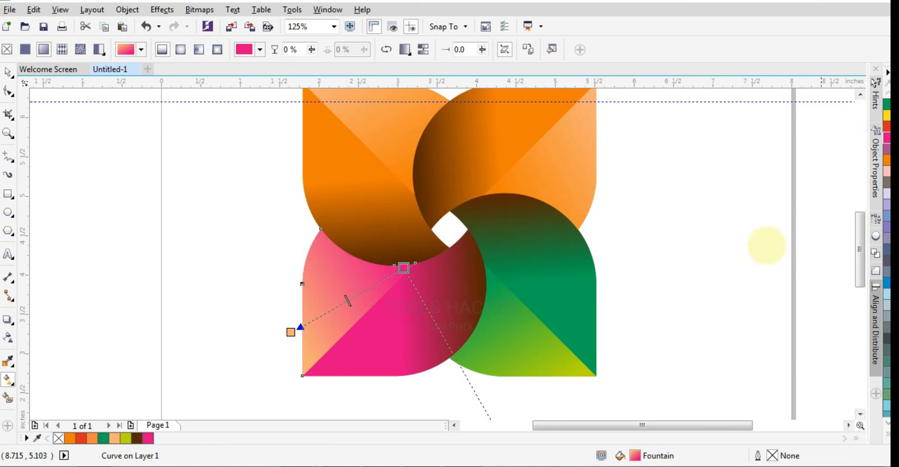
click(291, 333)
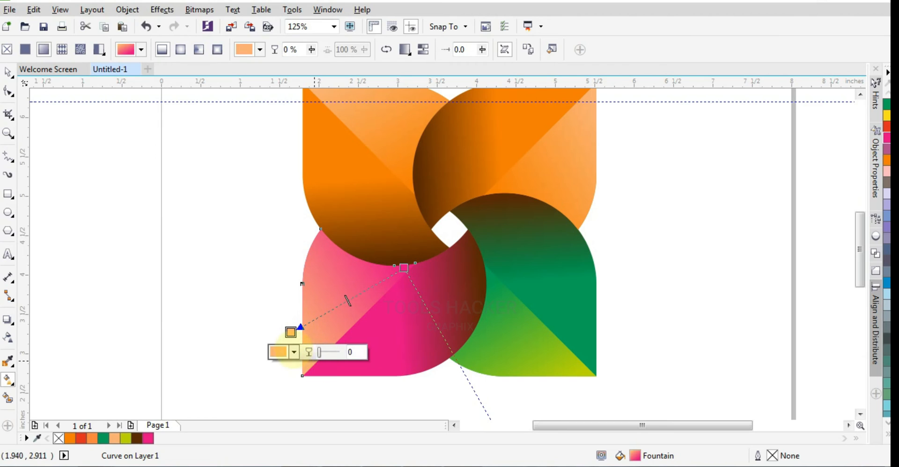
click(886, 138)
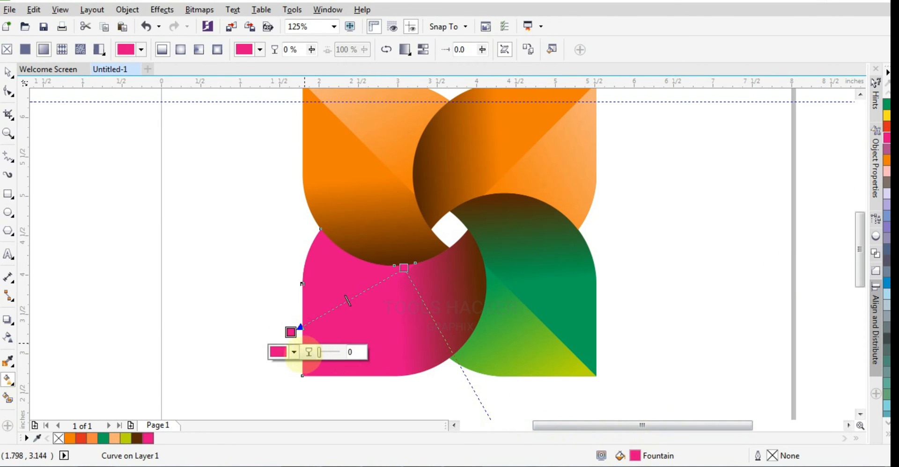
click(283, 352)
click(323, 248)
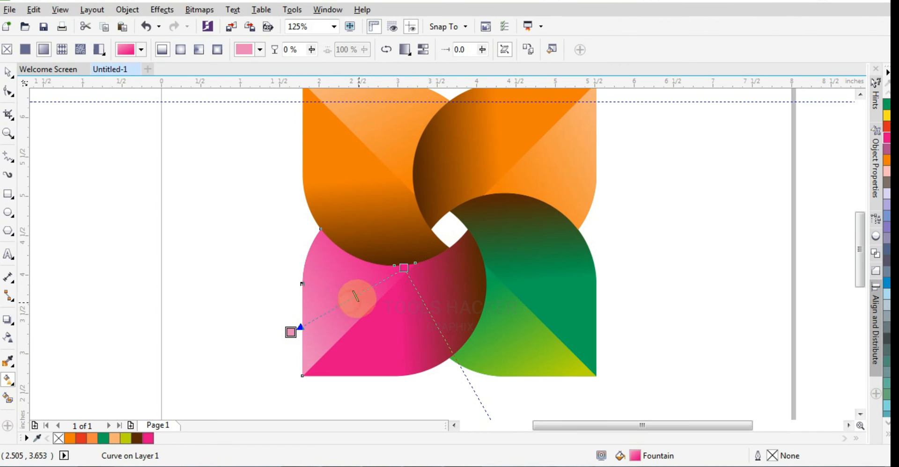
- Set the orange start colour of the upper-right teardrop's dark half to CMYK 100, 0, 0, 0
click(374, 213)
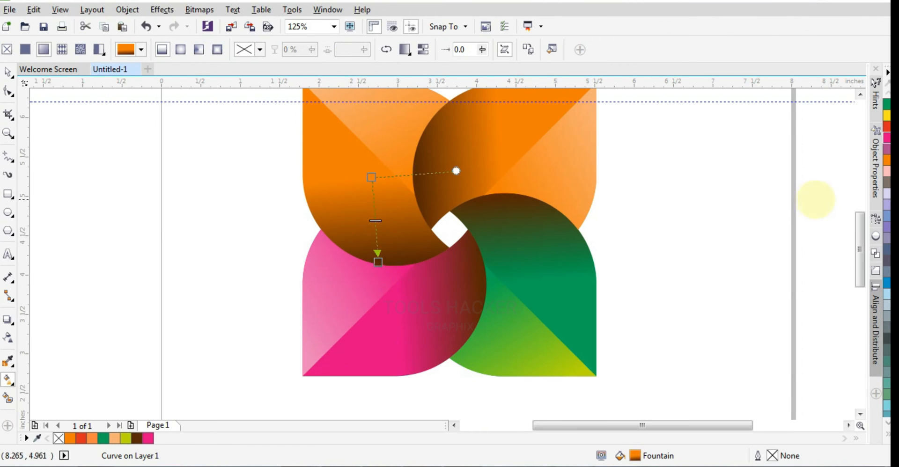
drag(859, 235, 859, 230)
click(524, 155)
click(503, 180)
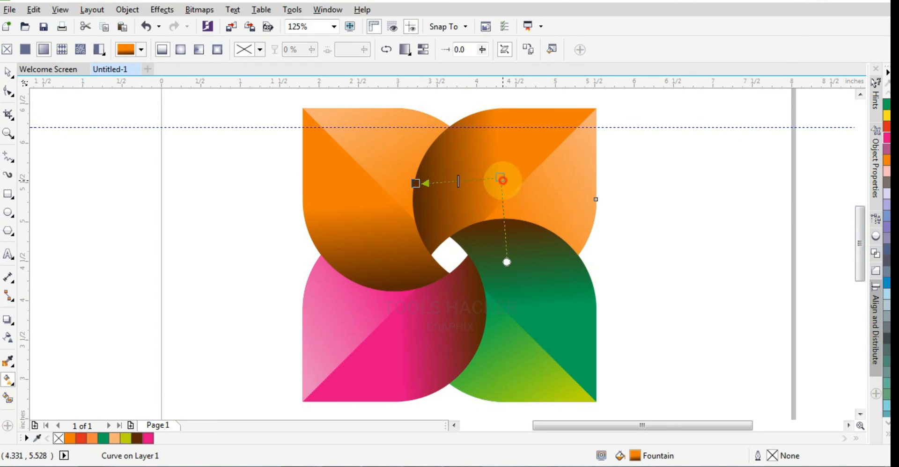
click(481, 198)
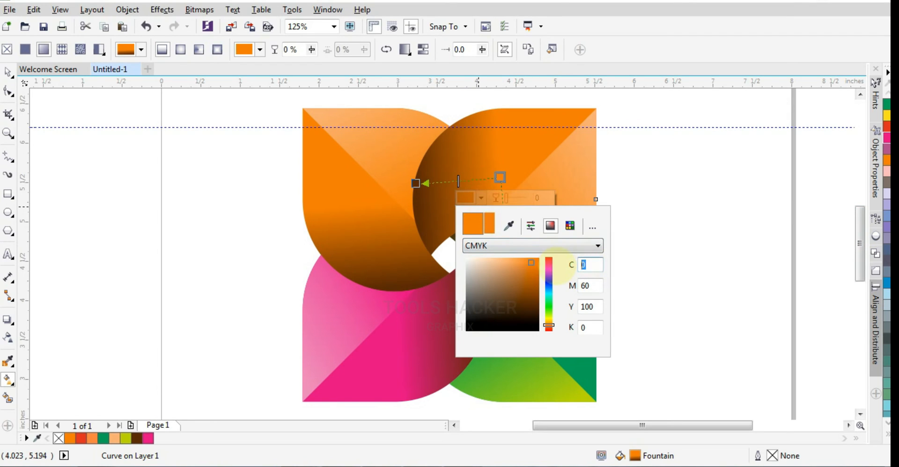
key(Tab)
text(0)
key(Tab)
text(0)
key(Tab)
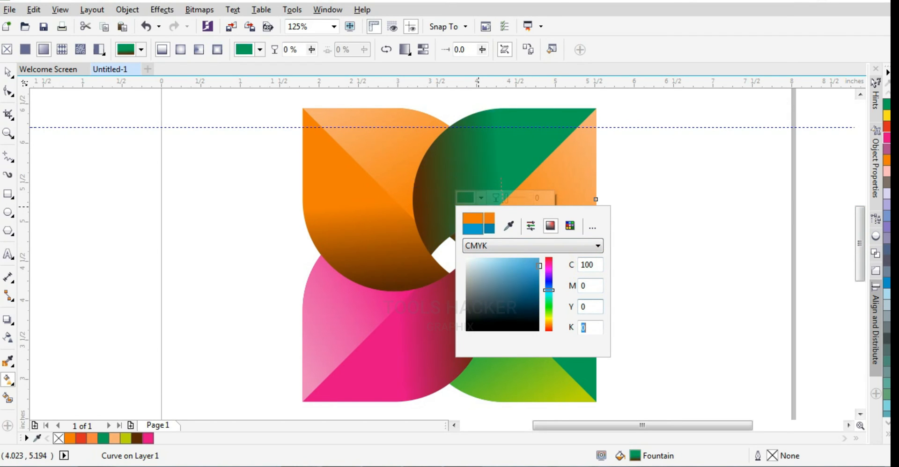
click(647, 284)
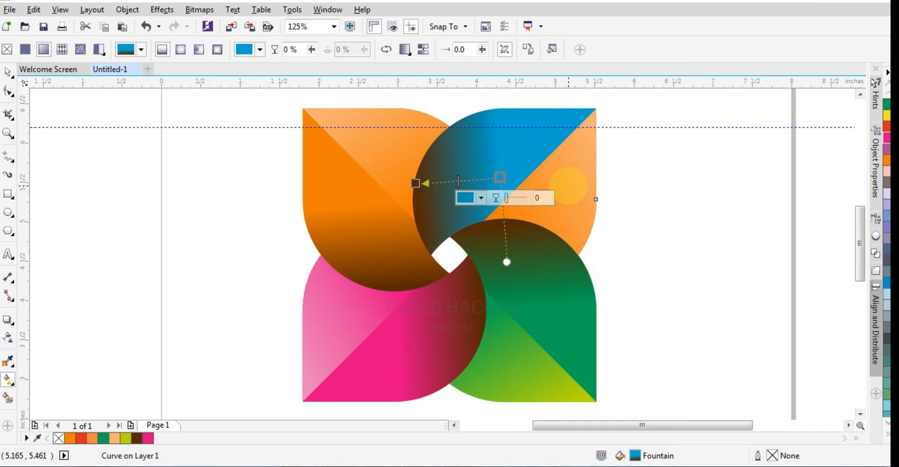
- Set the outer gradient colour of the upper-right teardrop's light half to CMYK 50, 0, 0, 0
click(568, 186)
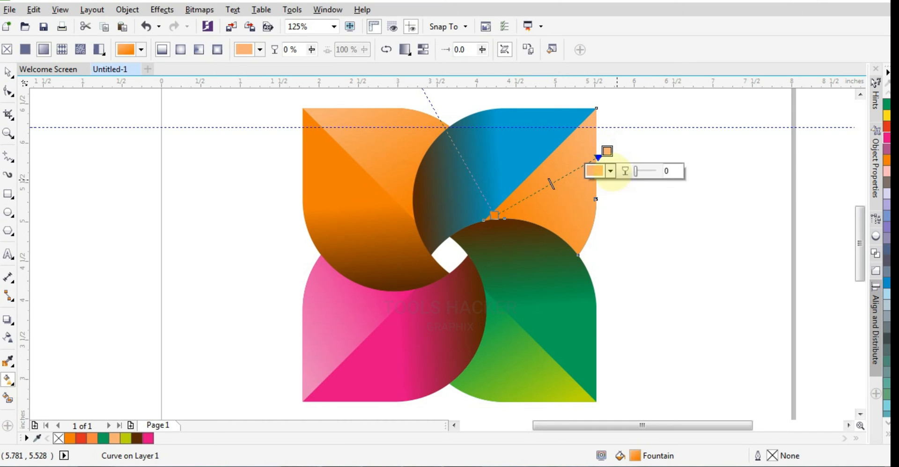
click(610, 170)
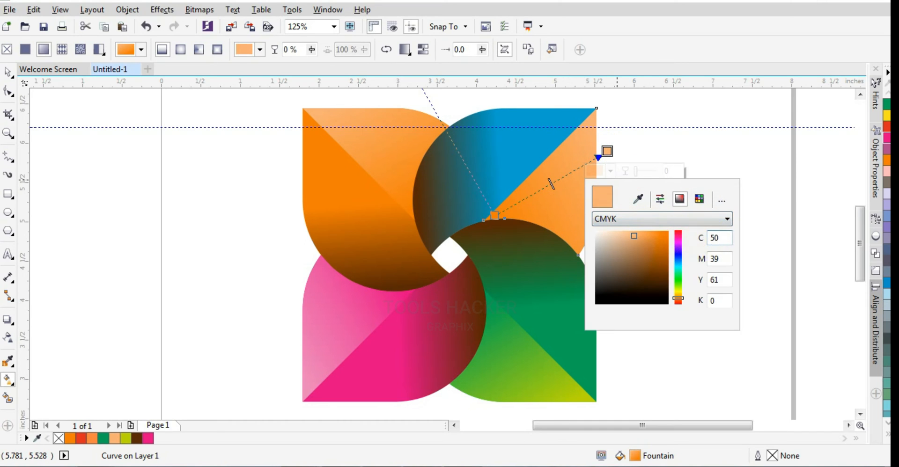
text(50)
key(Tab)
text(0)
key(Tab)
text(0)
key(Tab)
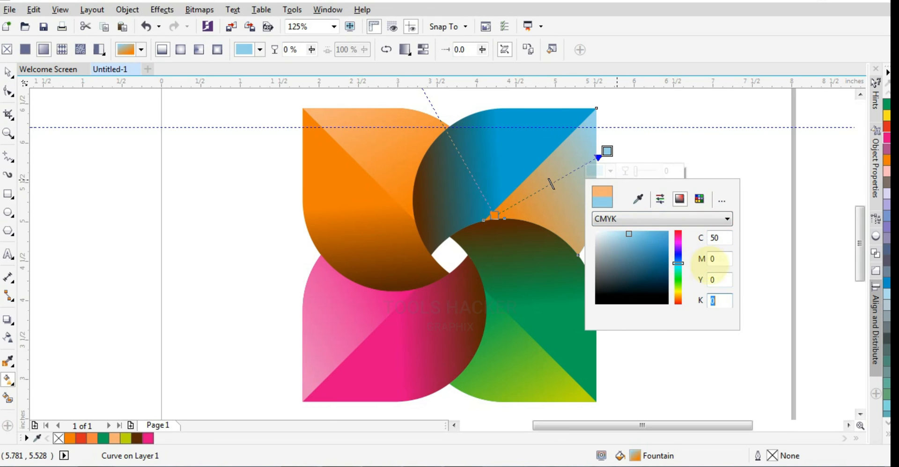
click(756, 257)
- Set the inner gradient colour of the upper-right teardrop's light half to CMYK 100, 0, 0, 0
click(494, 215)
click(497, 235)
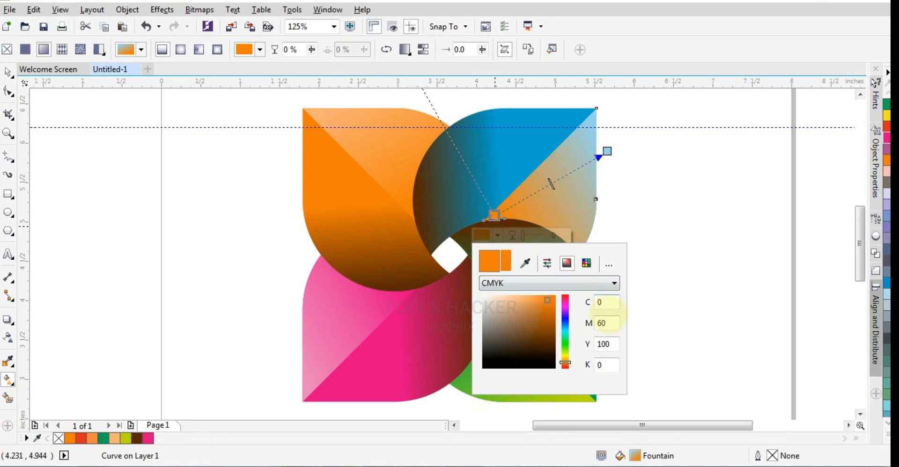
text(100)
key(Tab)
text(0)
key(Tab)
text(0)
key(Tab)
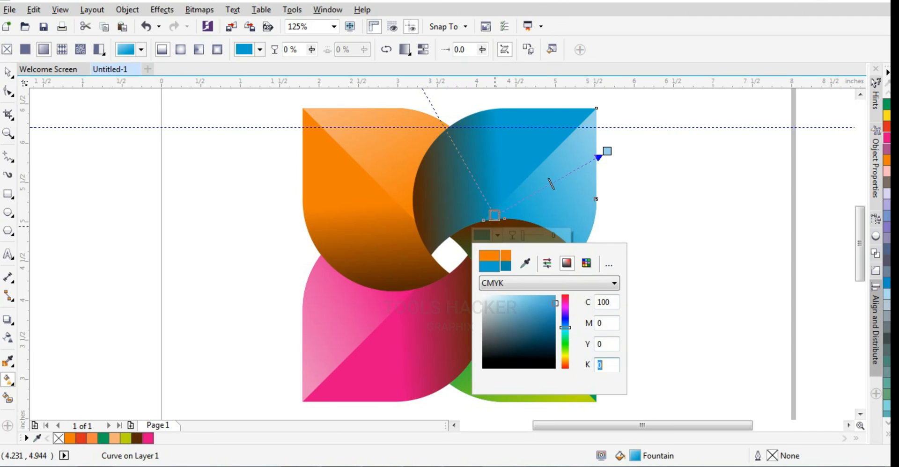
click(647, 265)
- Change the brown end colour of the blue teardrop's dark half to dark blue with C 100, M 0 and Y 0
drag(860, 252, 857, 239)
click(513, 208)
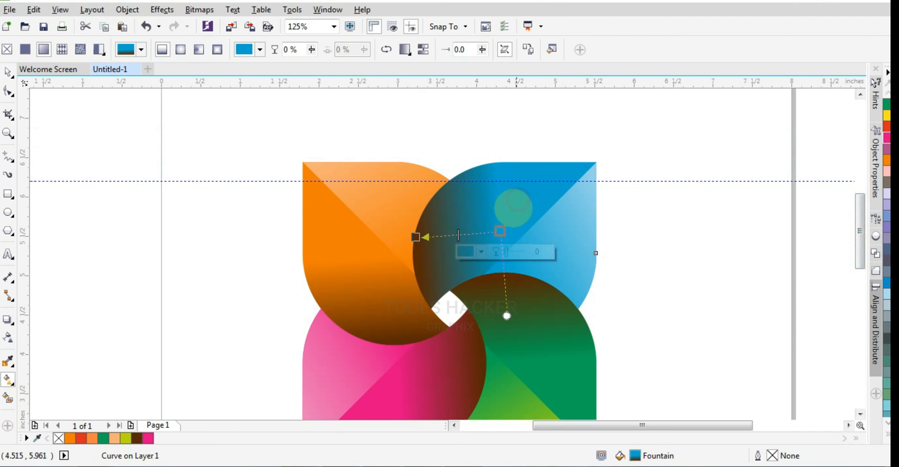
click(416, 238)
click(396, 257)
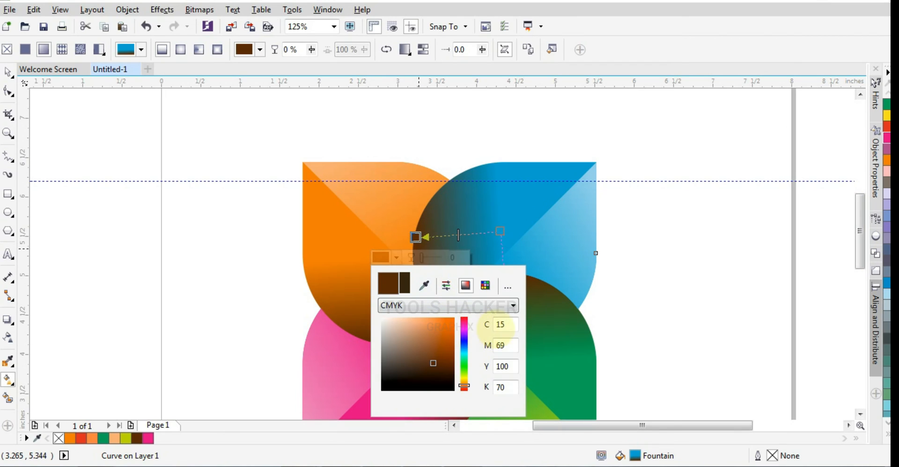
key(Tab)
text(0)
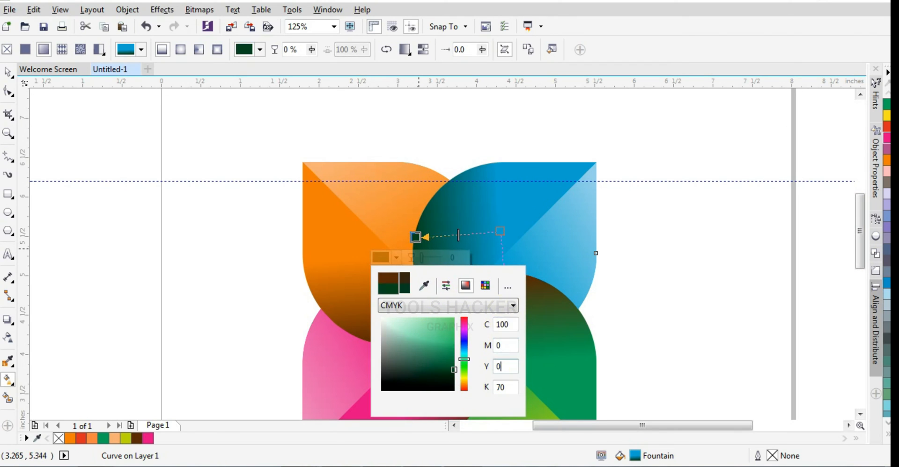
key(Tab)
text(0)
key(Tab)
text(0)
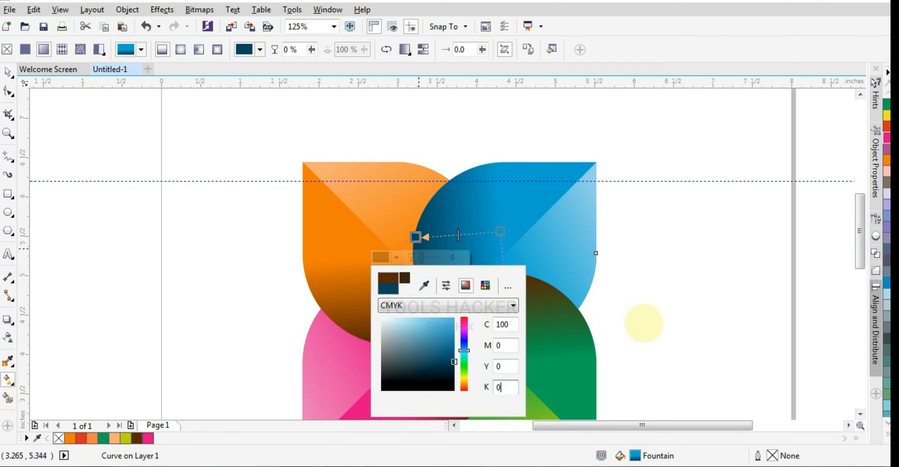
click(644, 324)
- Change the brown end colour of the pink teardrop's dark half to a dark magenta shade
drag(858, 239, 859, 247)
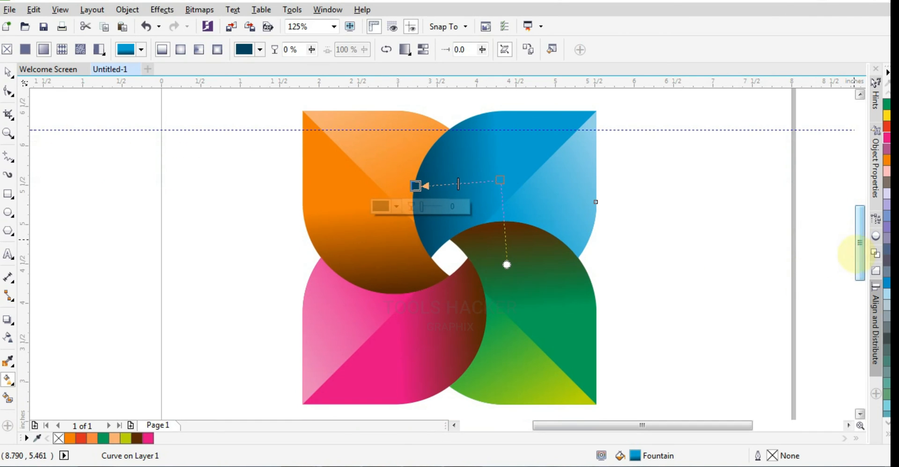
click(401, 264)
click(473, 316)
click(482, 327)
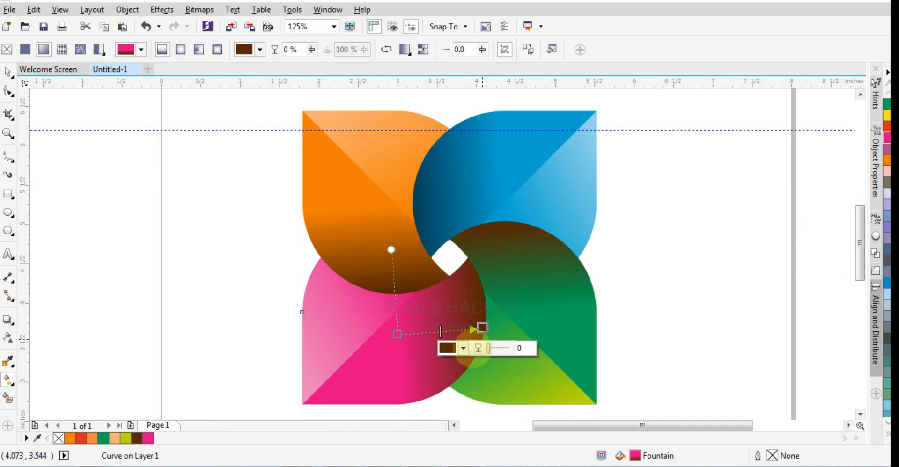
click(448, 348)
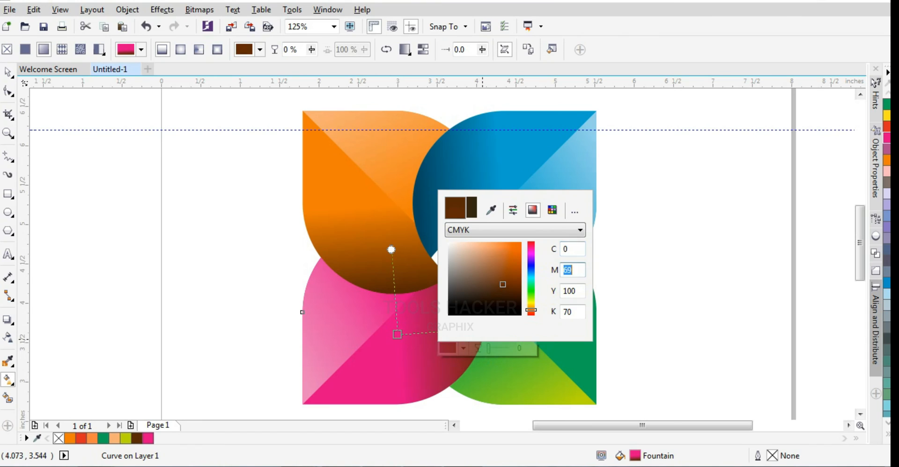
key(Tab)
text(0)
key(Tab)
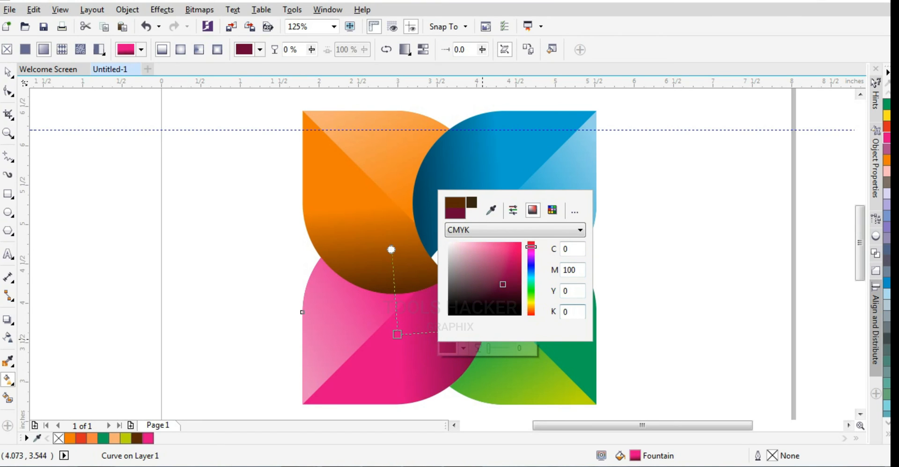
click(571, 249)
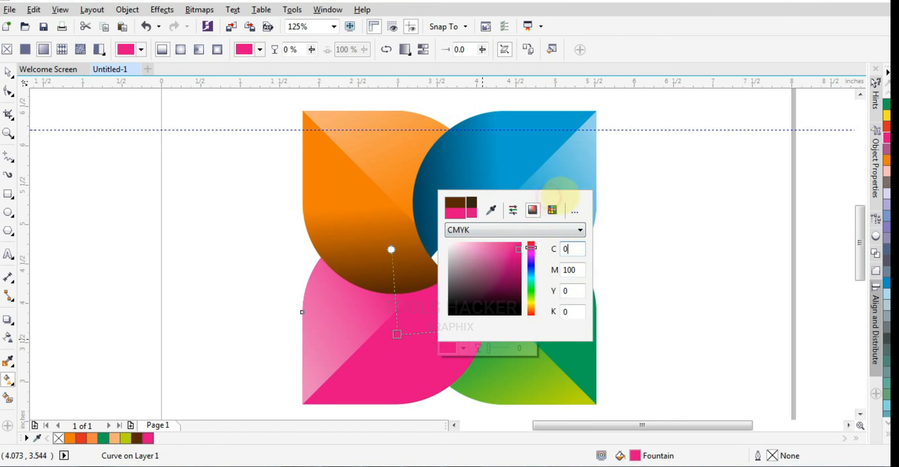
drag(512, 266, 517, 281)
click(625, 231)
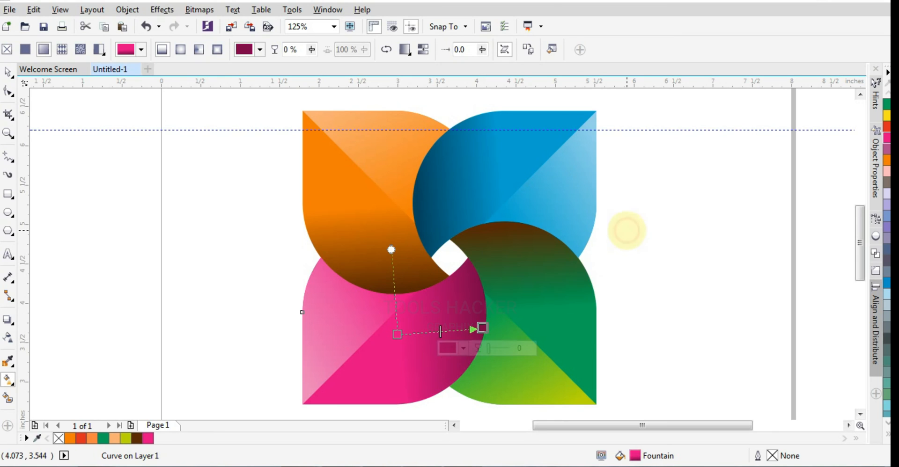
- Select all eight teardrop halves and group them into one object
click(350, 226)
click(7, 71)
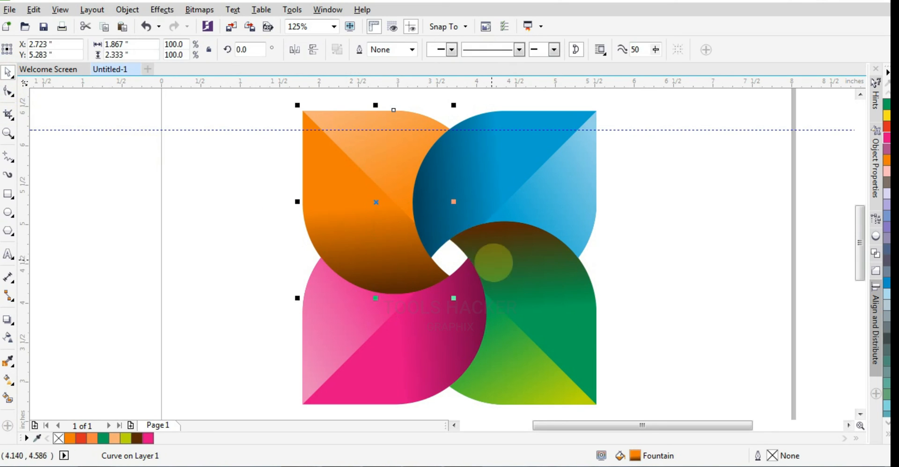
scroll(491, 261, down, 1)
drag(602, 154, 377, 356)
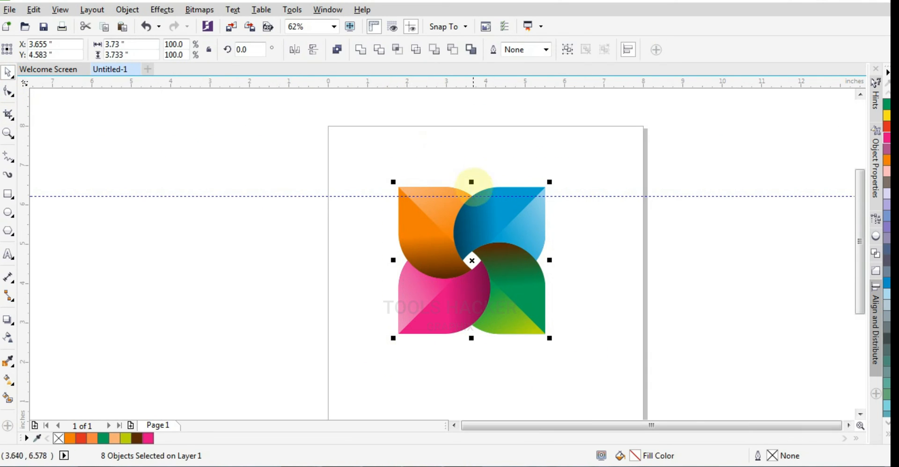
key(ctrl+g)
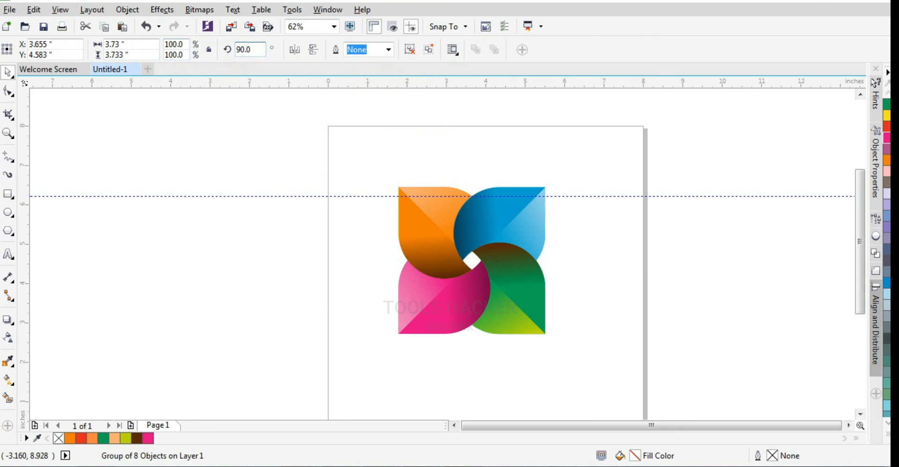
- Rotate the grouped logo by 45 degrees instead of 90 and centre it on the page
key(ctrl+z)
text(45)
key(Return)
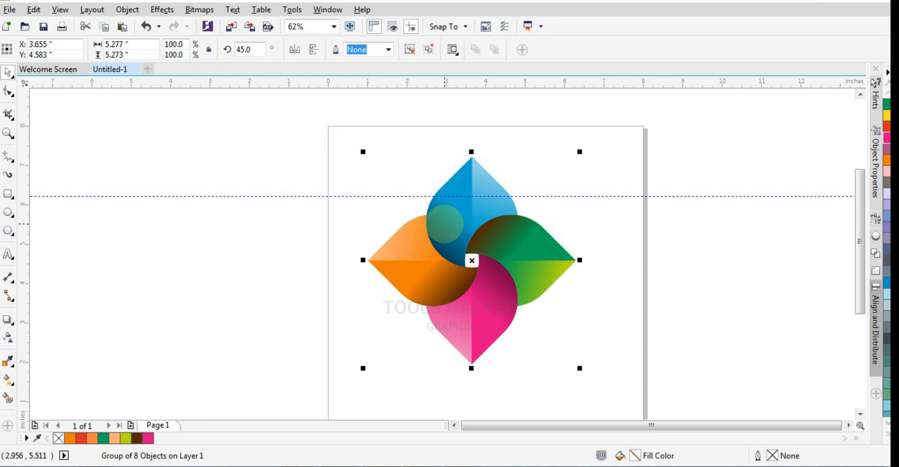
key(p)
click(818, 288)
- Draw a flat ellipse about 5.85 by 0.6 inches below the logo and fill it black without an outline
drag(860, 265, 865, 289)
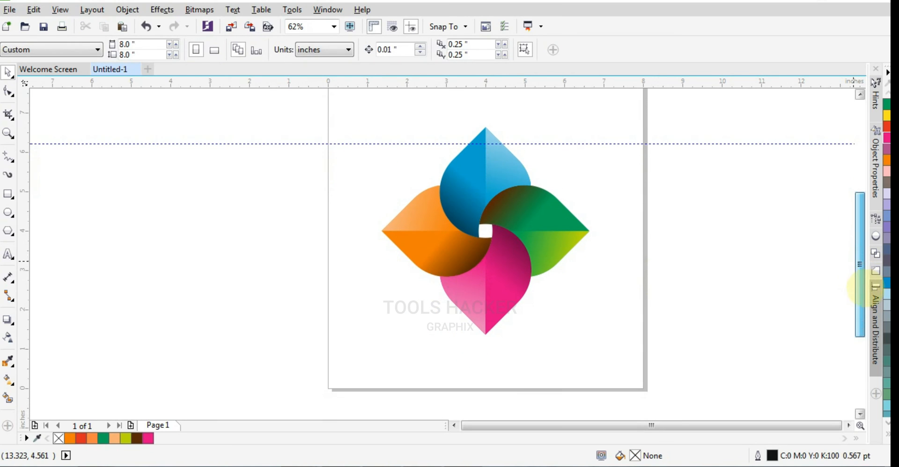
click(8, 212)
drag(371, 340, 602, 364)
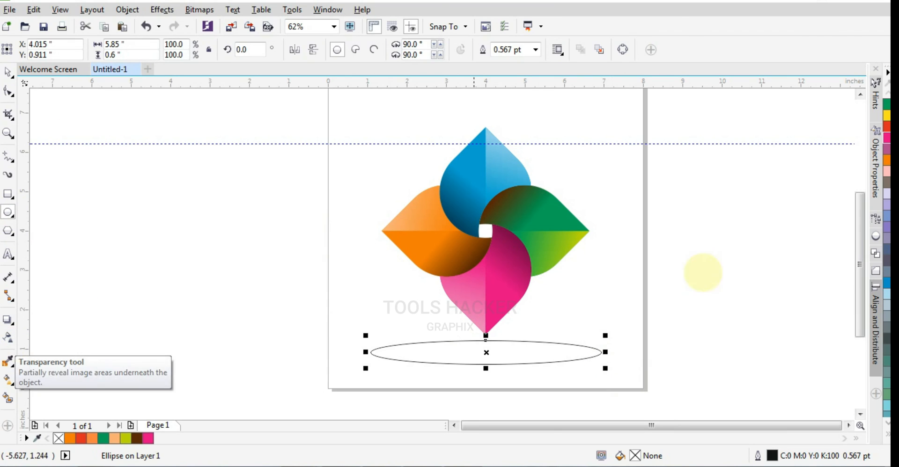
click(887, 434)
click(876, 171)
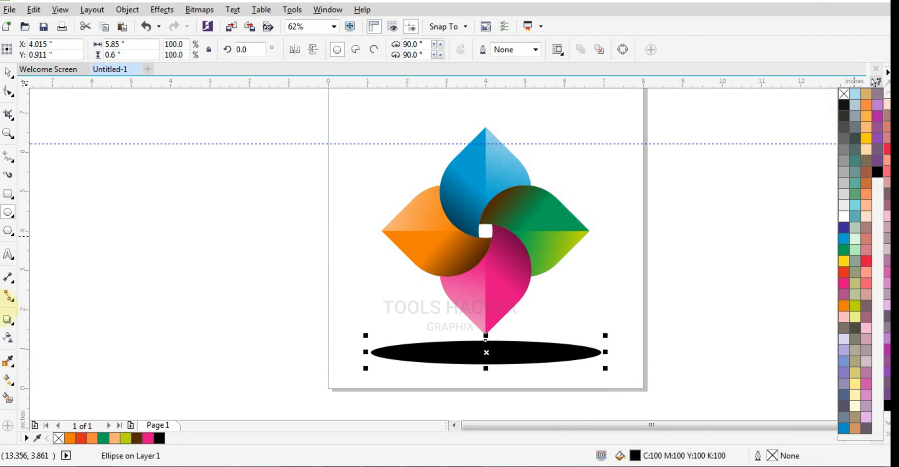
- Apply an elliptical fountain transparency to the black ellipse to make it a soft shadow
click(8, 337)
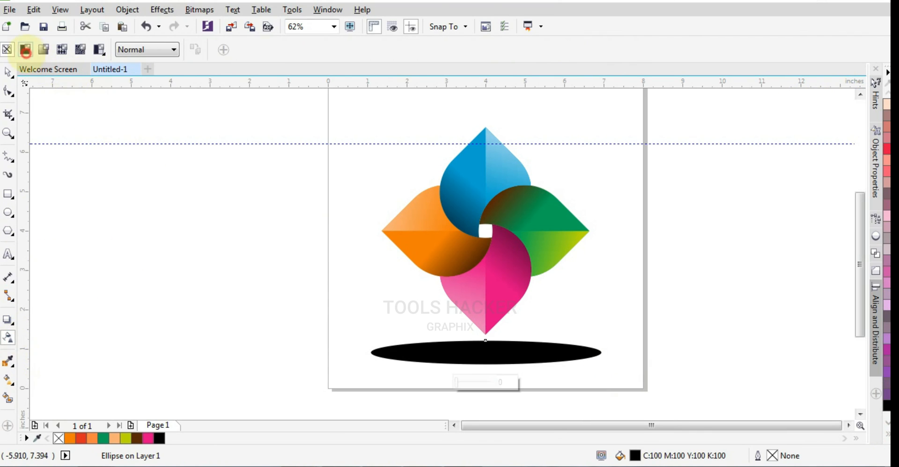
click(26, 50)
click(43, 50)
click(250, 49)
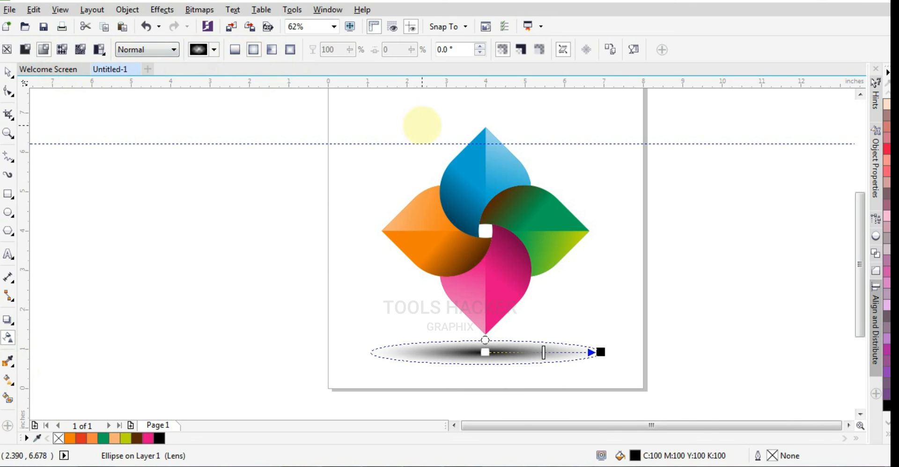
- Add a page-sized 8 by 8 inch rectangle behind the logo and shadow and fill it with 40% black
click(8, 71)
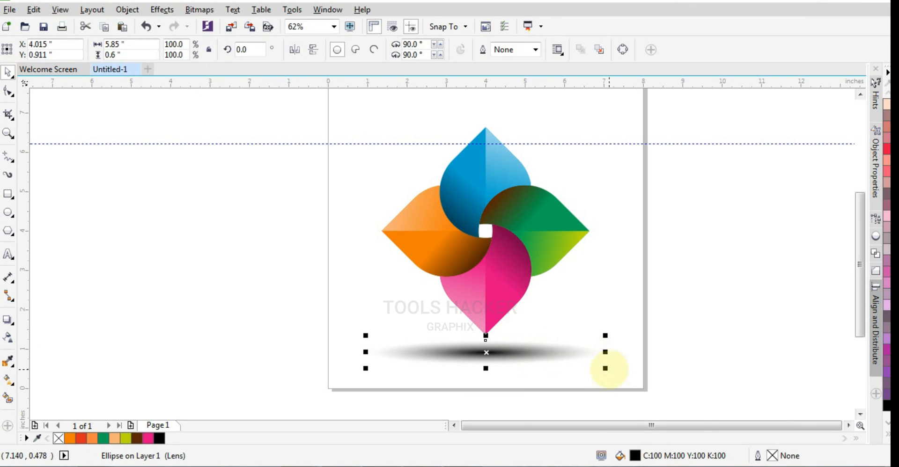
click(661, 329)
scroll(561, 292, down, 2)
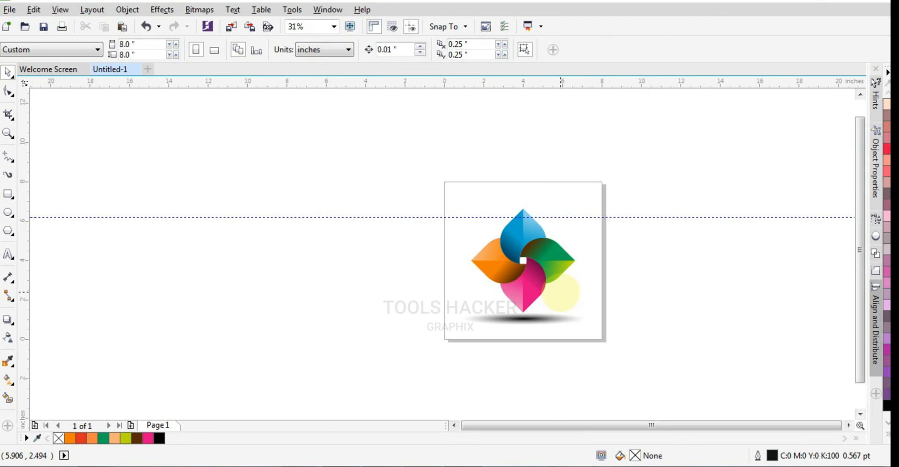
scroll(560, 292, down, 1)
scroll(578, 274, up, 1)
scroll(583, 280, down, 2)
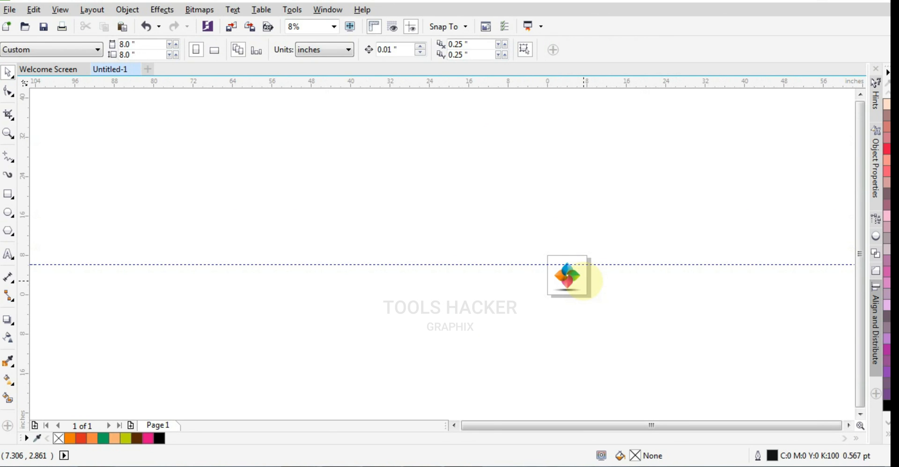
key(F4)
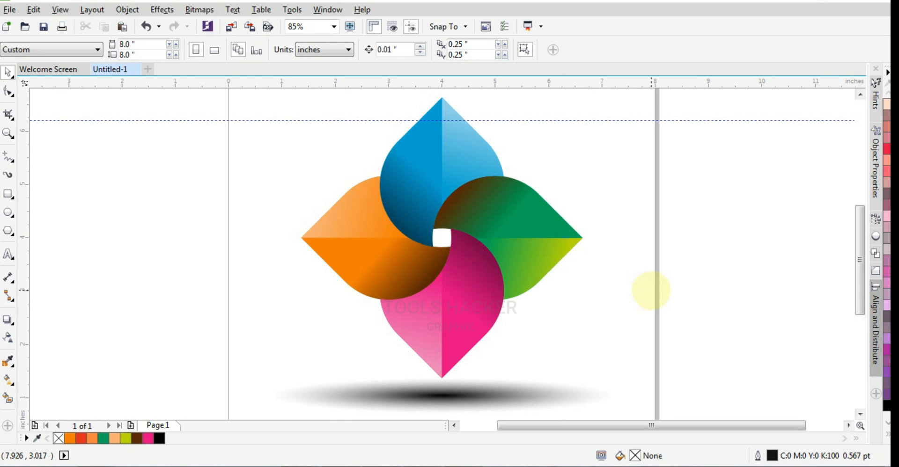
double_click(8, 193)
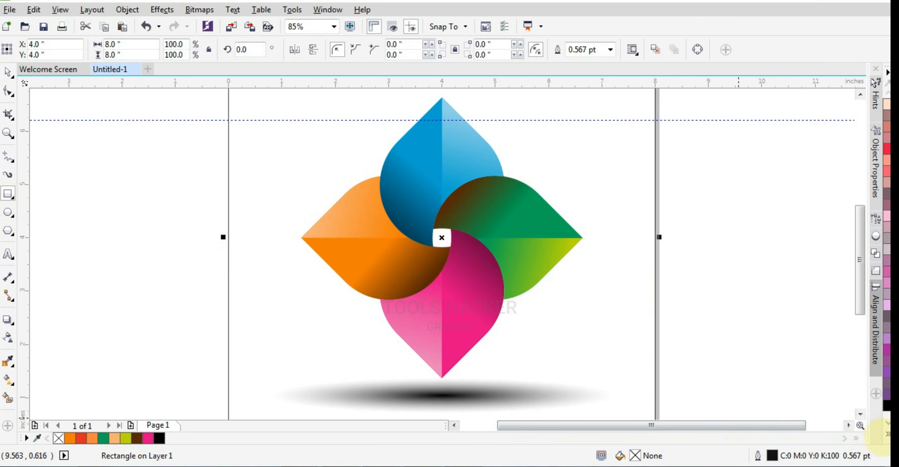
click(882, 437)
click(843, 183)
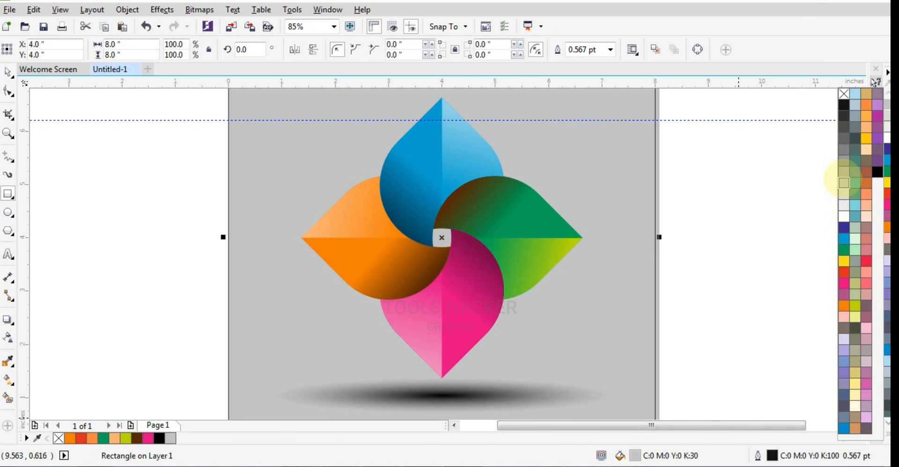
click(843, 172)
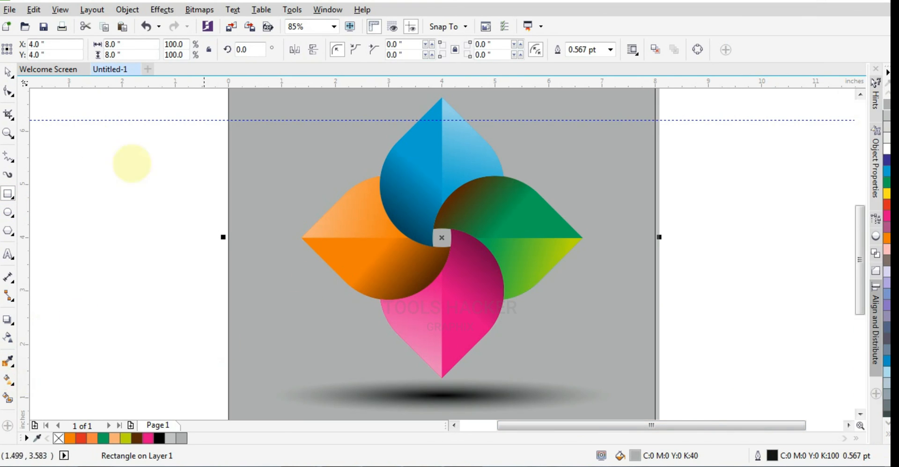
- Apply an elliptical fountain fill to the background rectangle, running from white at the centre to grey at the edges
click(8, 379)
click(43, 50)
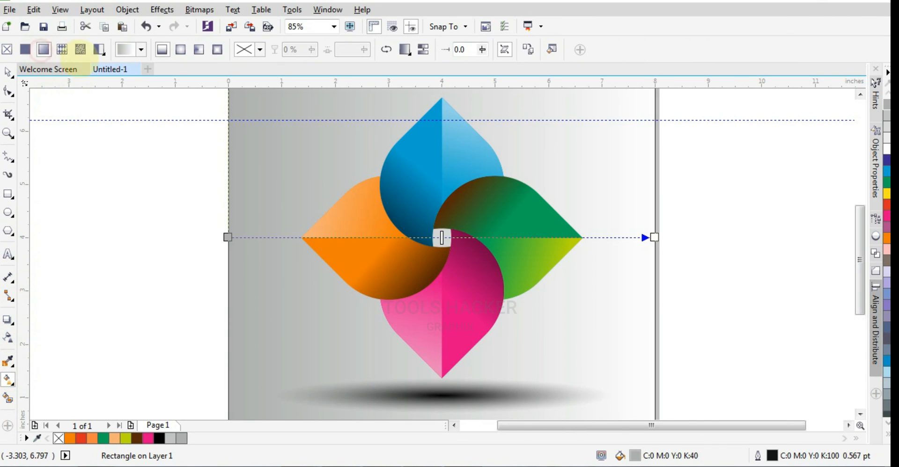
click(180, 49)
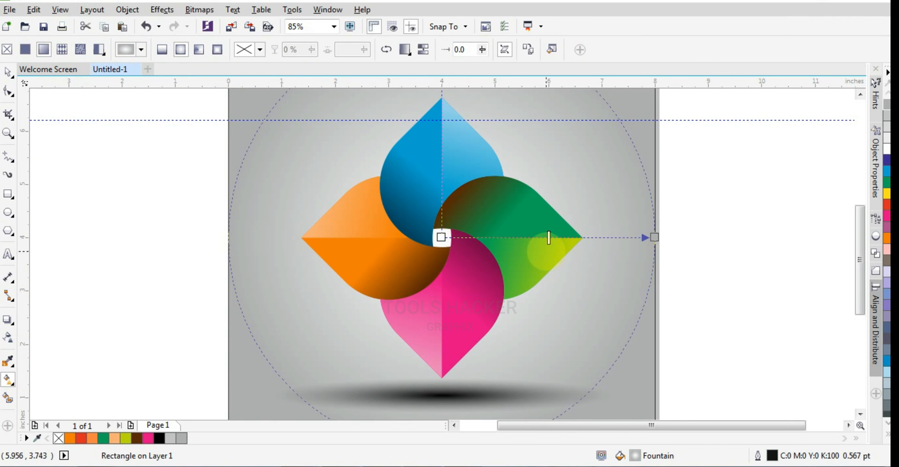
click(8, 72)
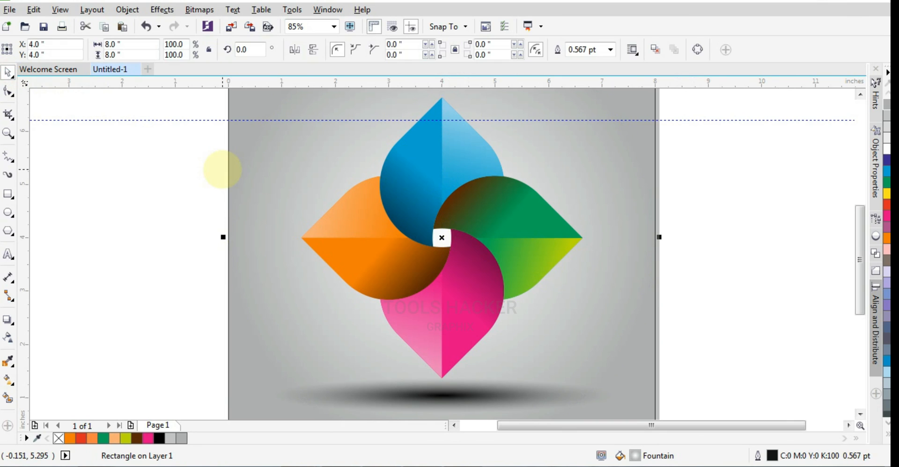
- Preview the finished artwork full screen, once close up and once with the whole page fitted
key(F8)
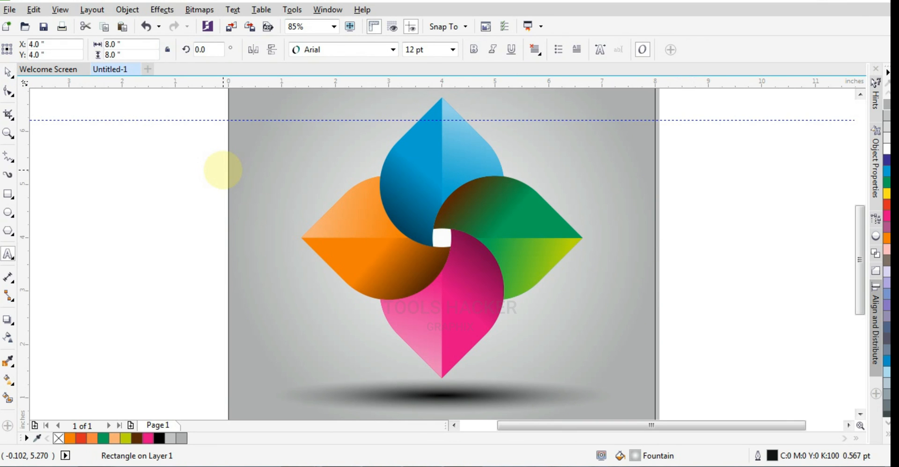
key(F5)
key(F9)
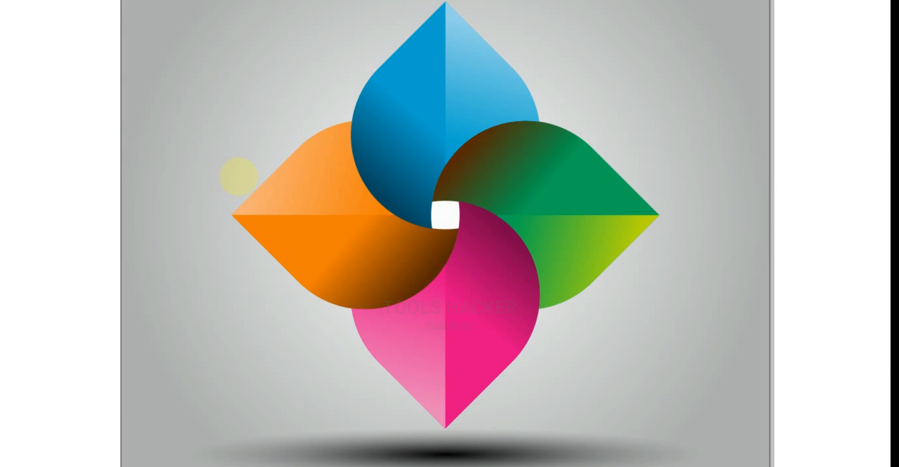
key(F9)
key(shift+F4)
key(F9)
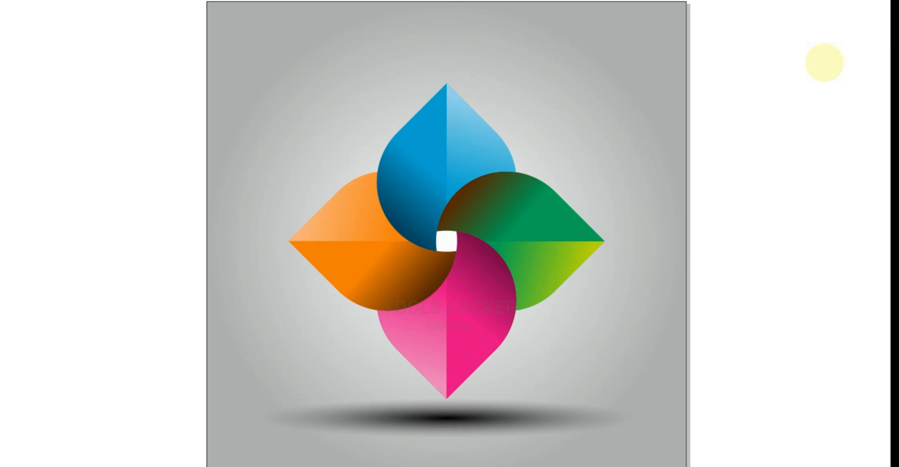
key(F9)
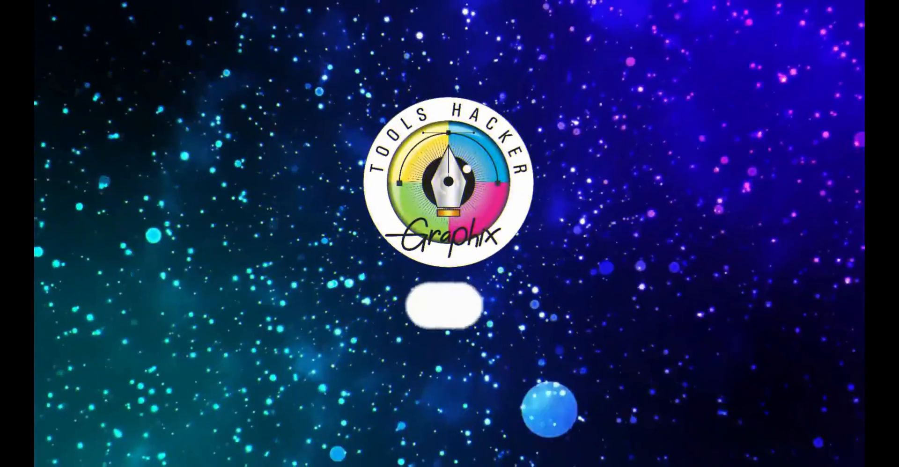